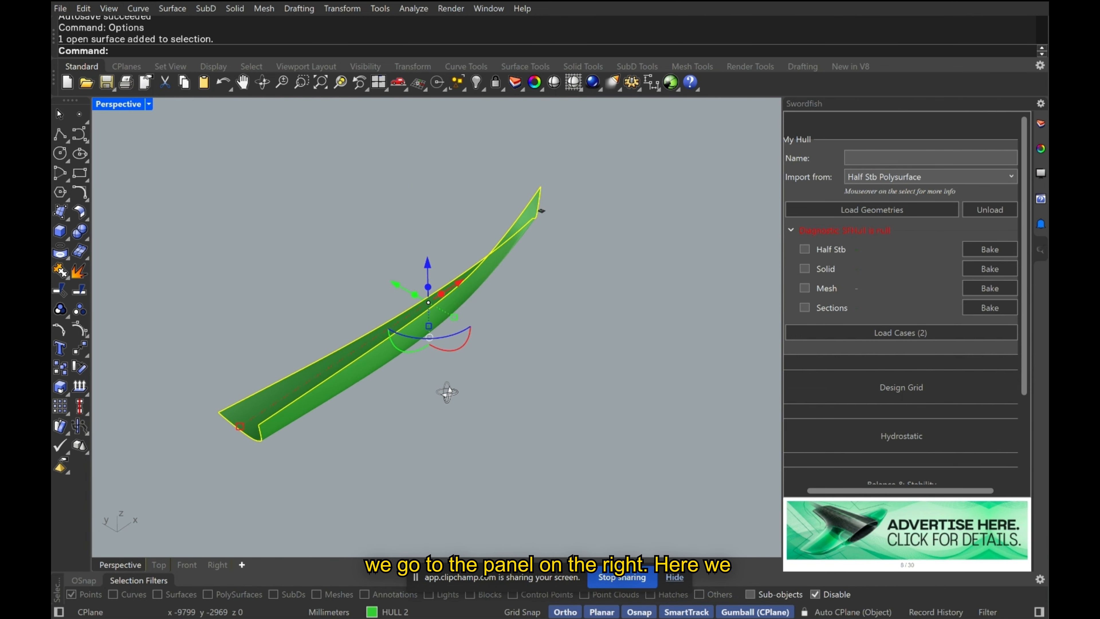
Inspect the half hull surface from the other side and display its control points, then hide them again
{"action": "left_click", "coordinate": [454, 440]}
{"action": "right_click_drag", "start_coordinate": [455, 440], "coordinate": [442, 434]}
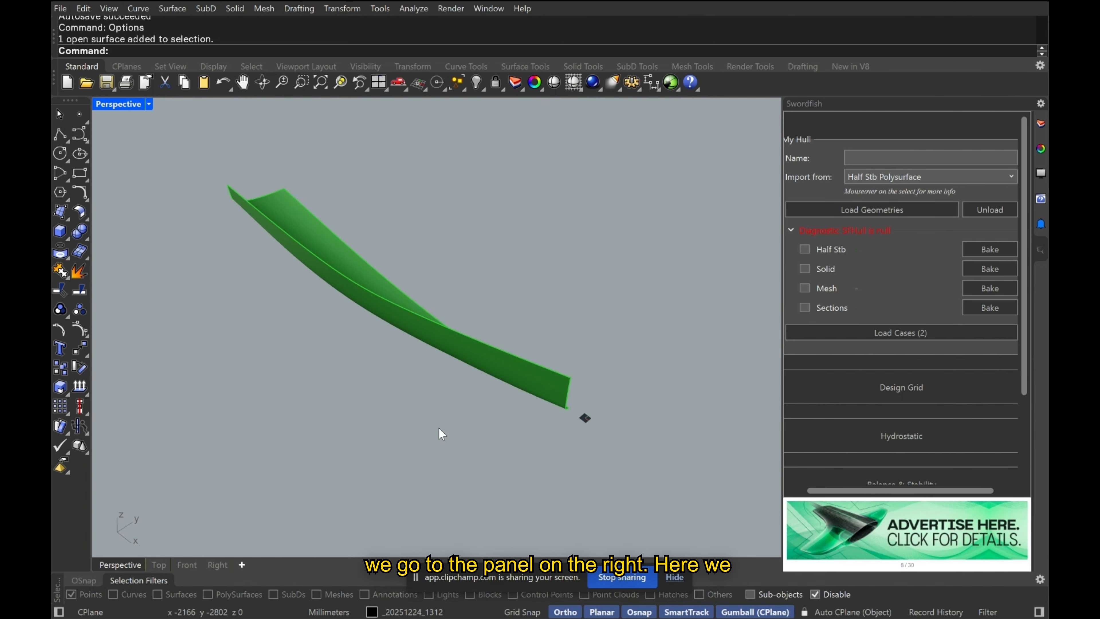
{"action": "left_click", "coordinate": [415, 331]}
{"action": "key", "text": "F10"}
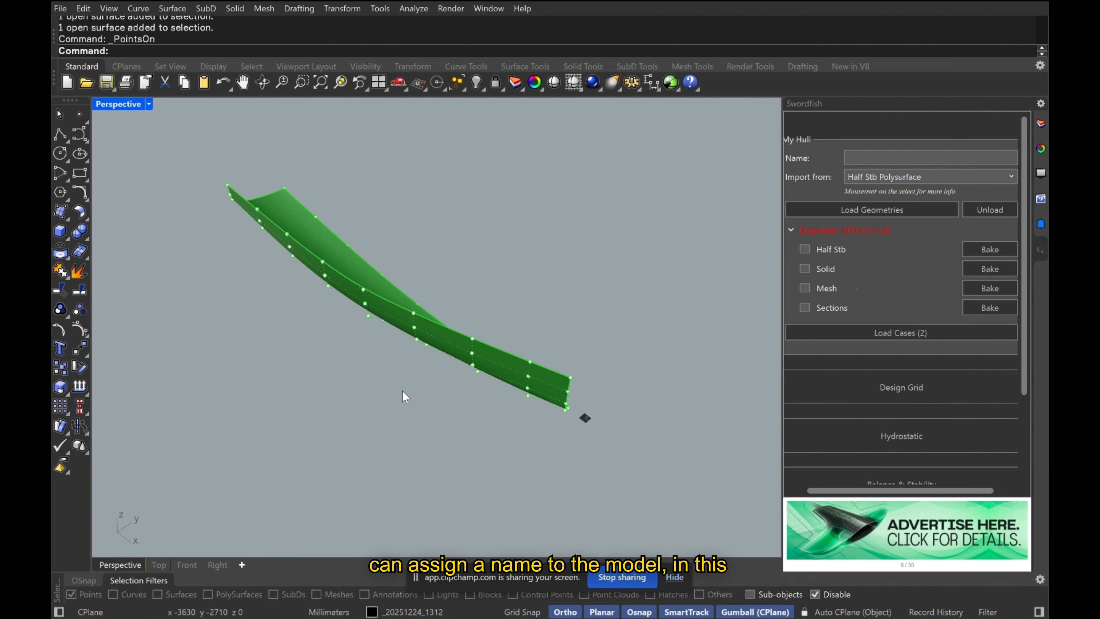
{"action": "key", "text": "F10"}
{"action": "key", "text": "Escape"}
Name the hull "Hull Test 01" and load the green half hull surface as a Half Stb Polysurface
{"action": "left_click", "coordinate": [341, 254]}
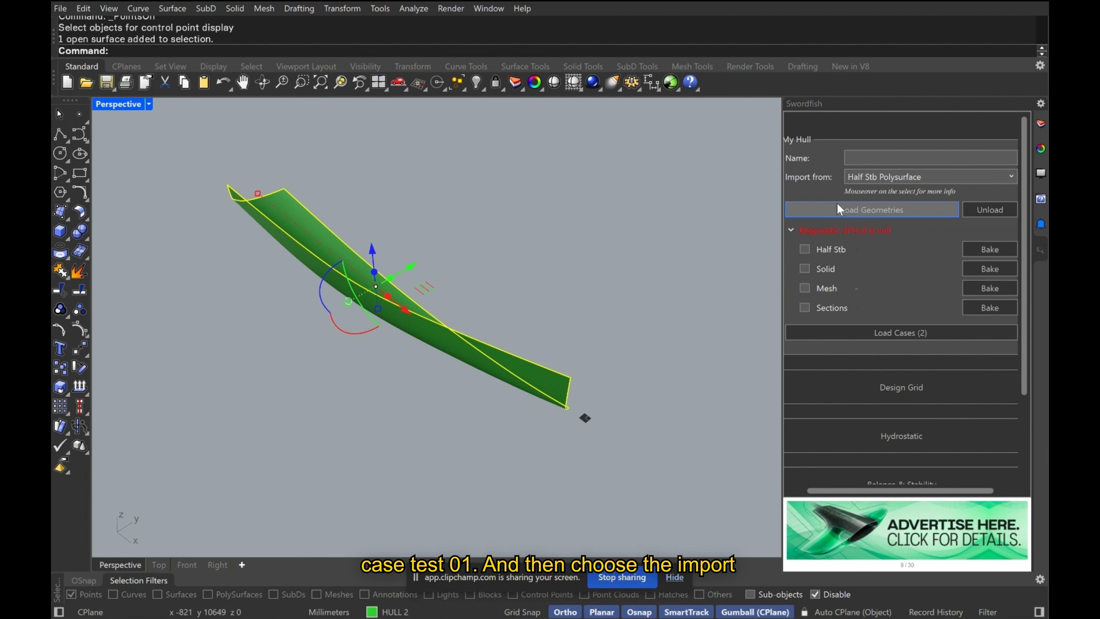
{"action": "type", "text": "Hul"}
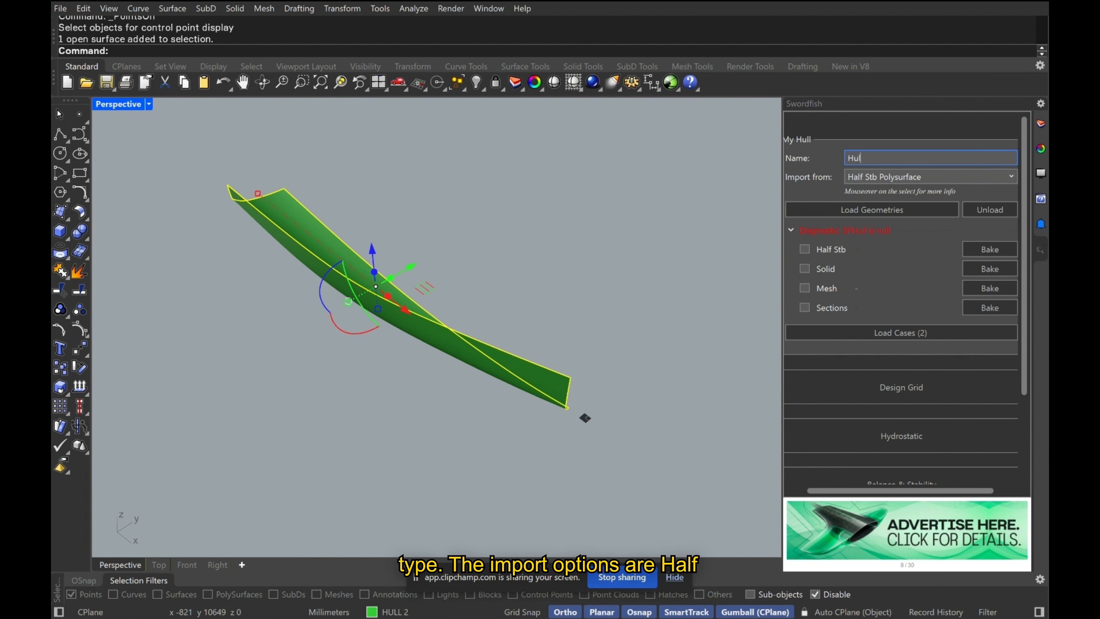
{"action": "type", "text": "l Test 01"}
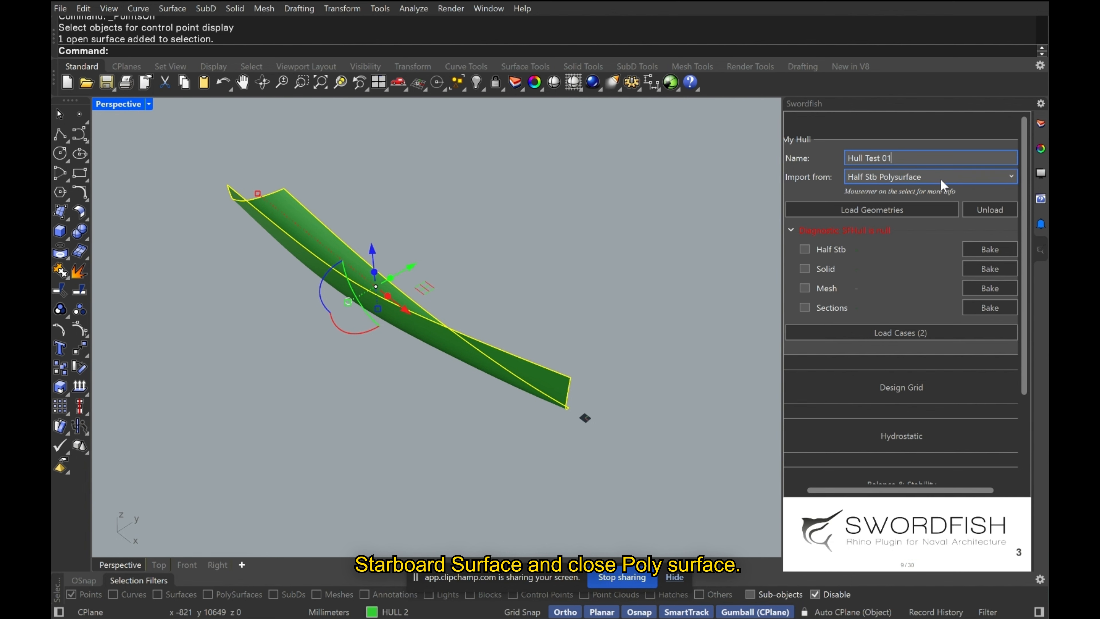
{"action": "left_click", "coordinate": [940, 179]}
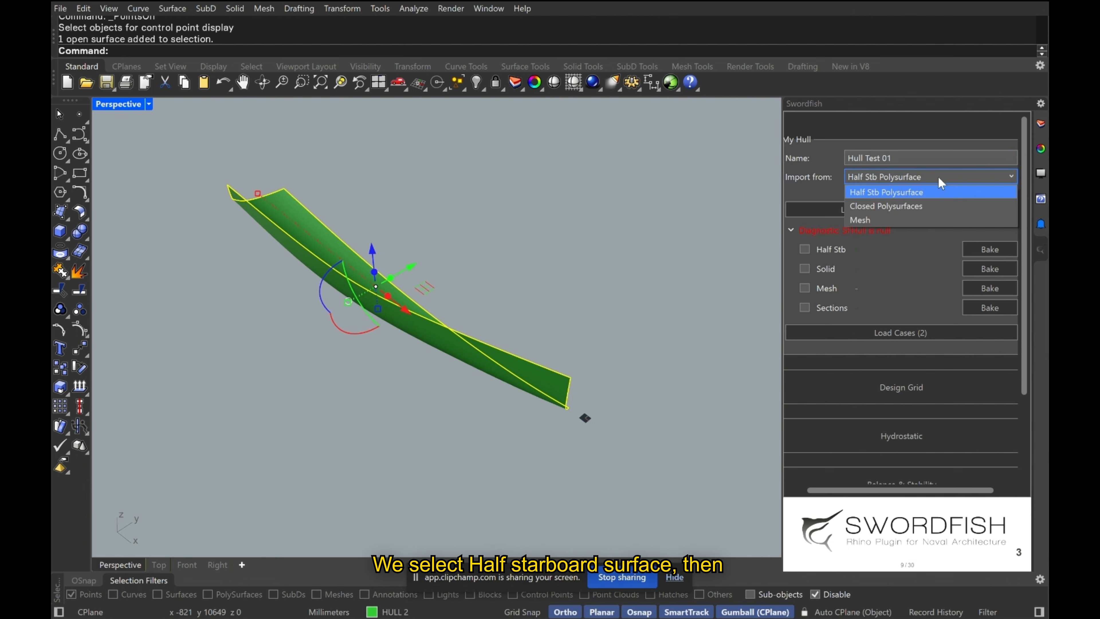
{"action": "left_click", "coordinate": [924, 192]}
{"action": "left_click", "coordinate": [898, 210]}
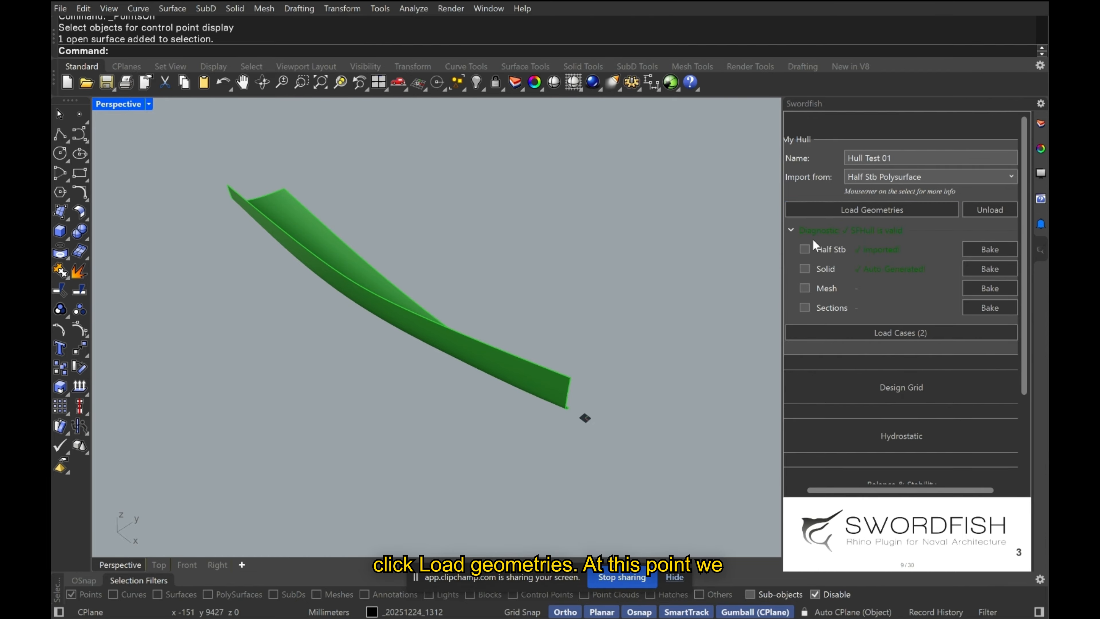
Preview the imported Half Stb geometry and hide the original hull surface to check the import
{"action": "left_click", "coordinate": [804, 249]}
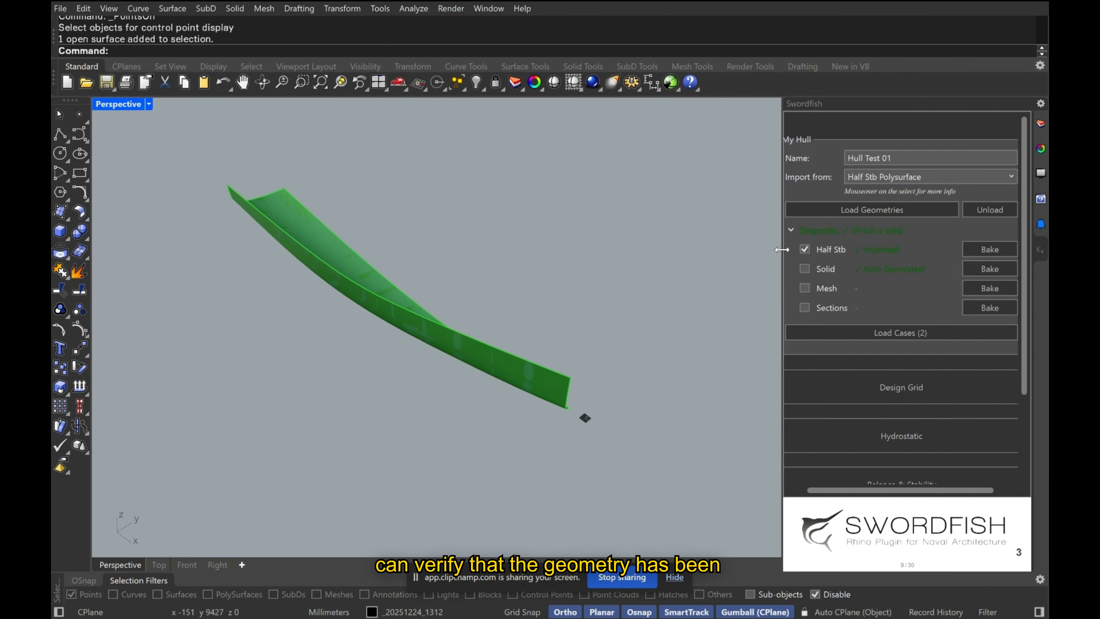
{"action": "type", "text": "H"}
{"action": "key", "text": "Return"}
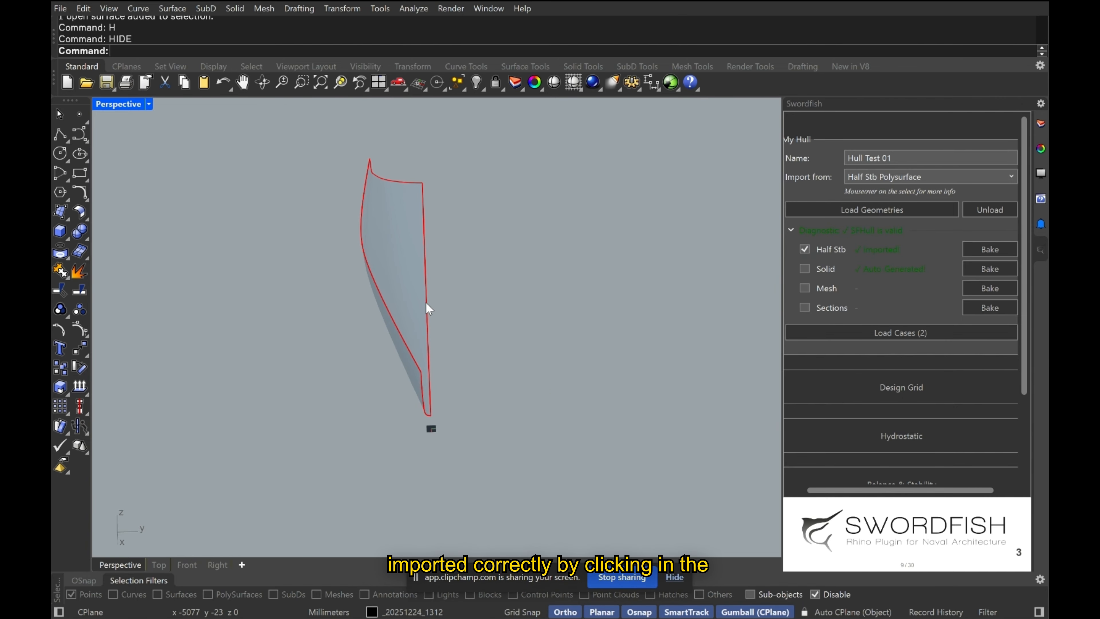
{"action": "right_click_drag", "start_coordinate": [427, 307], "coordinate": [592, 329]}
Turn on the Solid, Mesh and Sections previews of the hull, generating its sections
{"action": "left_click", "coordinate": [804, 269]}
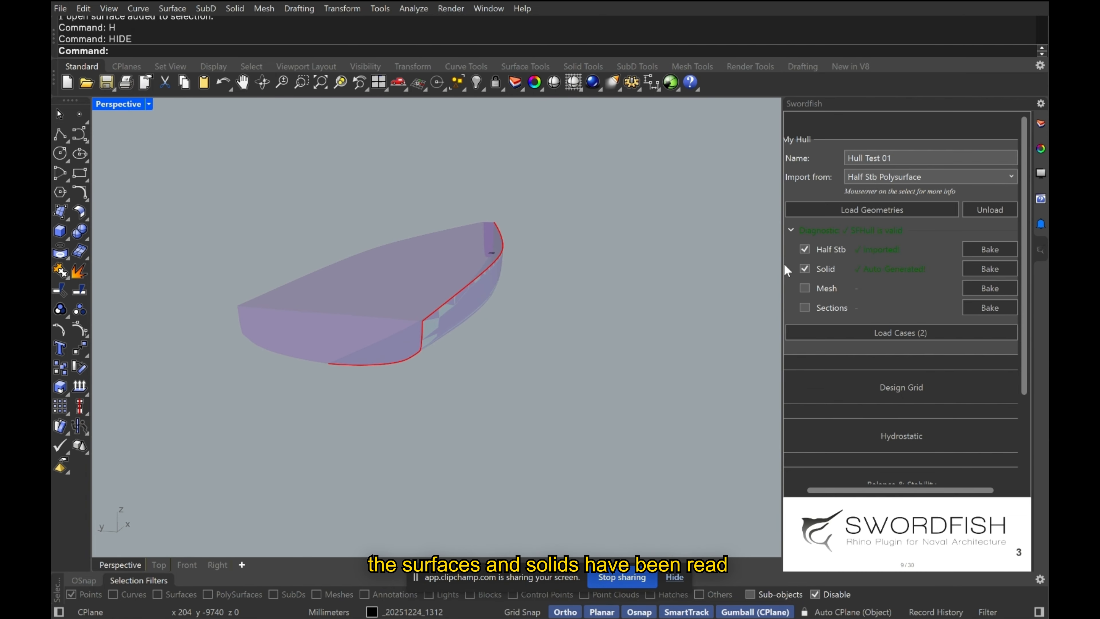
{"action": "left_click", "coordinate": [805, 288]}
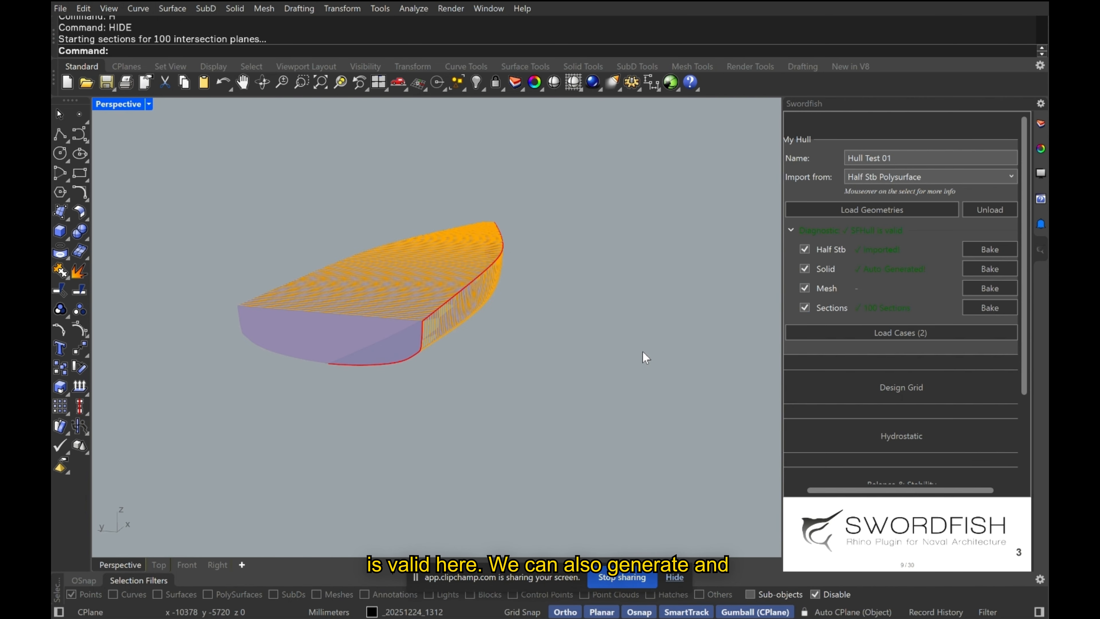
{"action": "right_click_drag", "start_coordinate": [643, 356], "coordinate": [506, 359]}
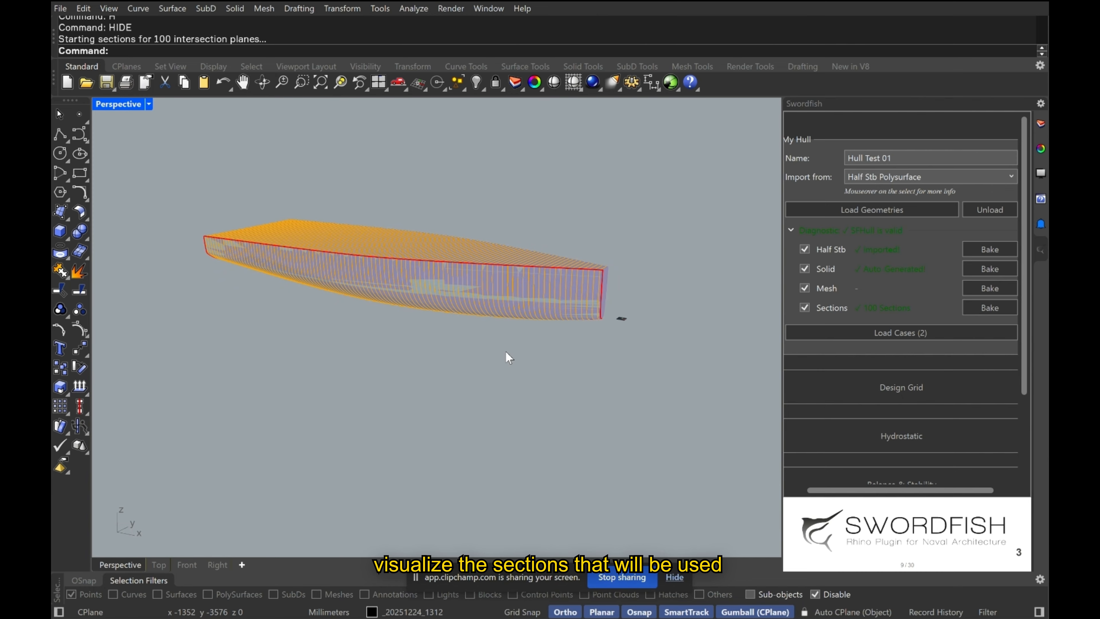
Turn off all the hull geometry previews and show the hidden hull surface again
{"action": "left_click", "coordinate": [805, 248]}
{"action": "left_click", "coordinate": [805, 269]}
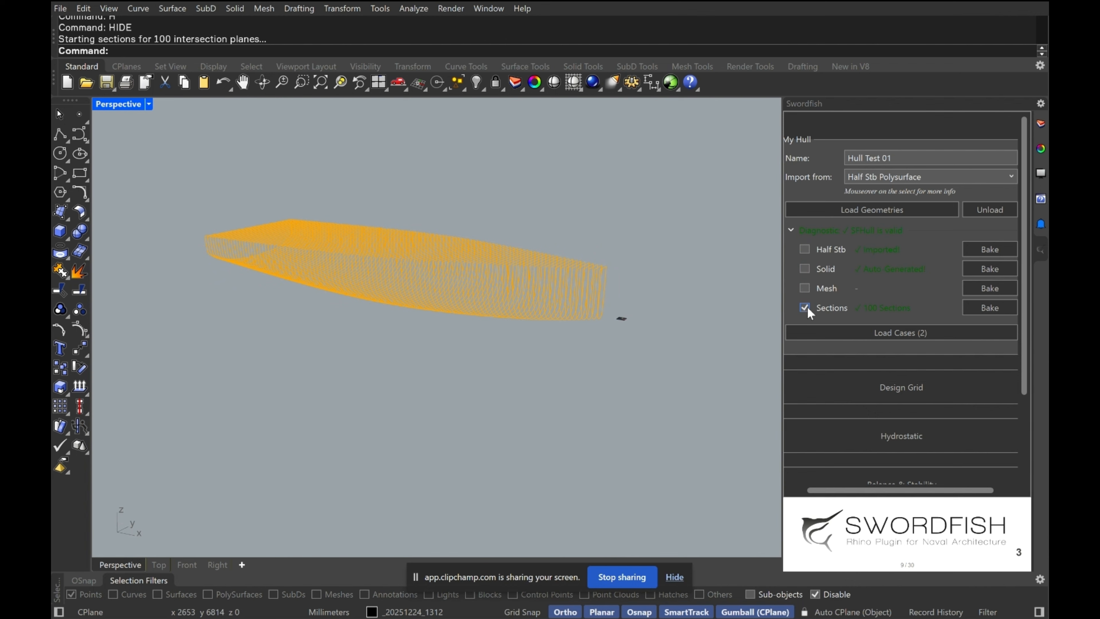
{"action": "left_click", "coordinate": [474, 82]}
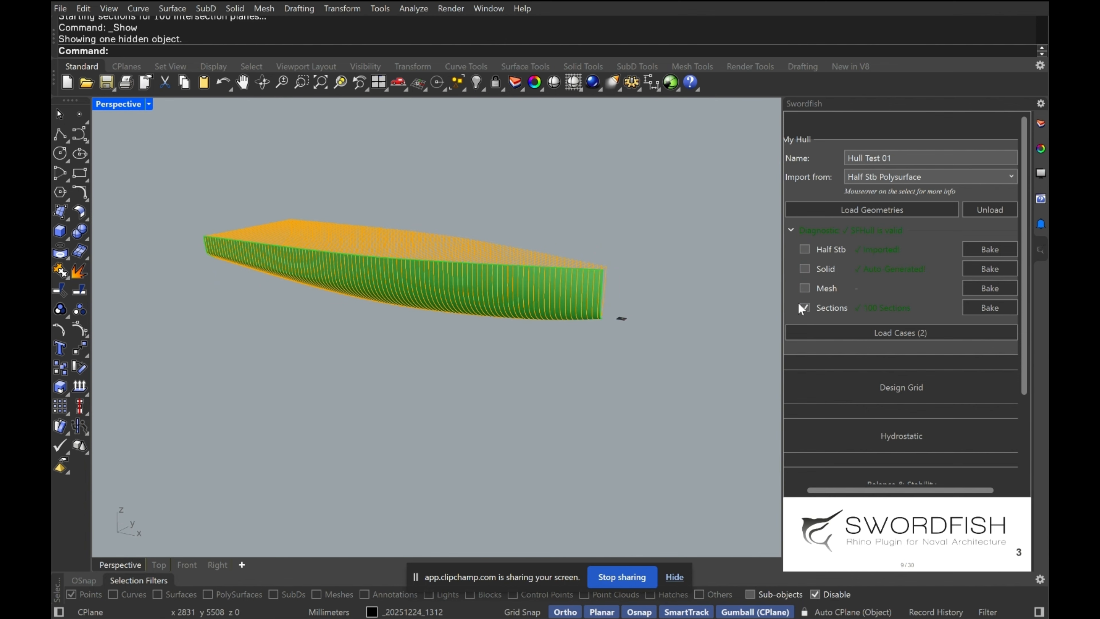
{"action": "left_click", "coordinate": [804, 308]}
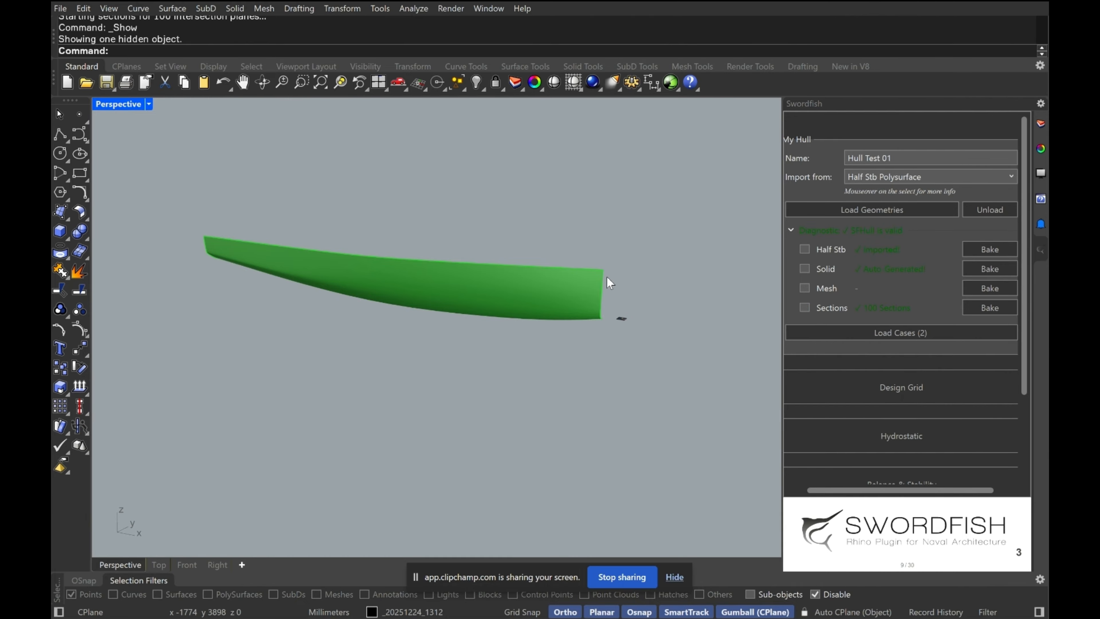
{"action": "right_click_drag", "start_coordinate": [606, 276], "coordinate": [525, 278]}
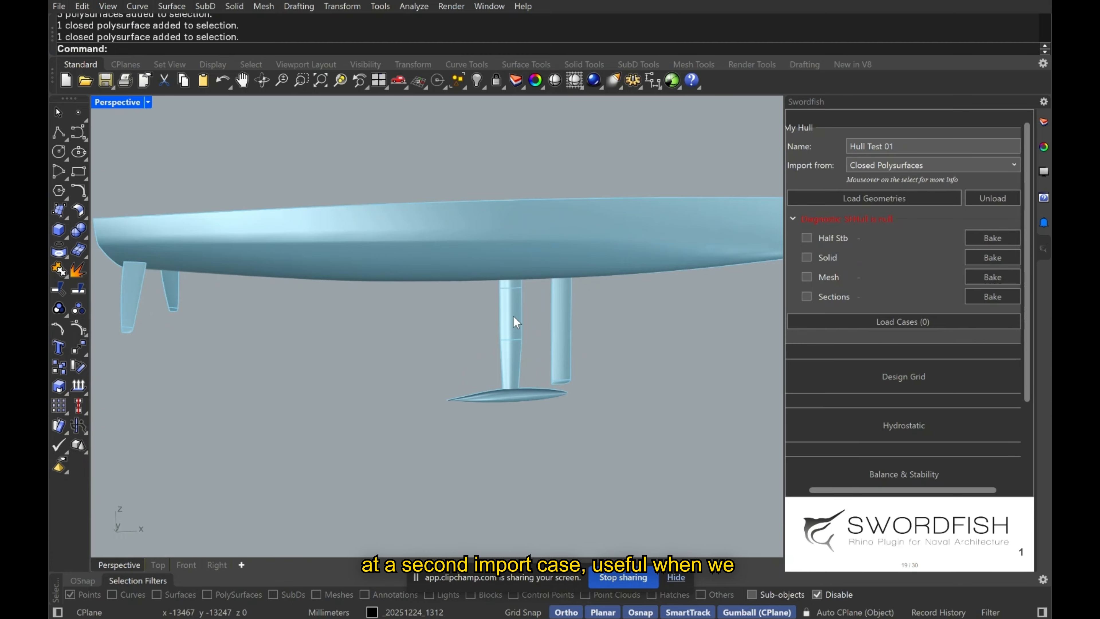
Select the keel fin, the foil beside it, the bulb, both rudders and the closed hull together
{"action": "left_click", "coordinate": [513, 316]}
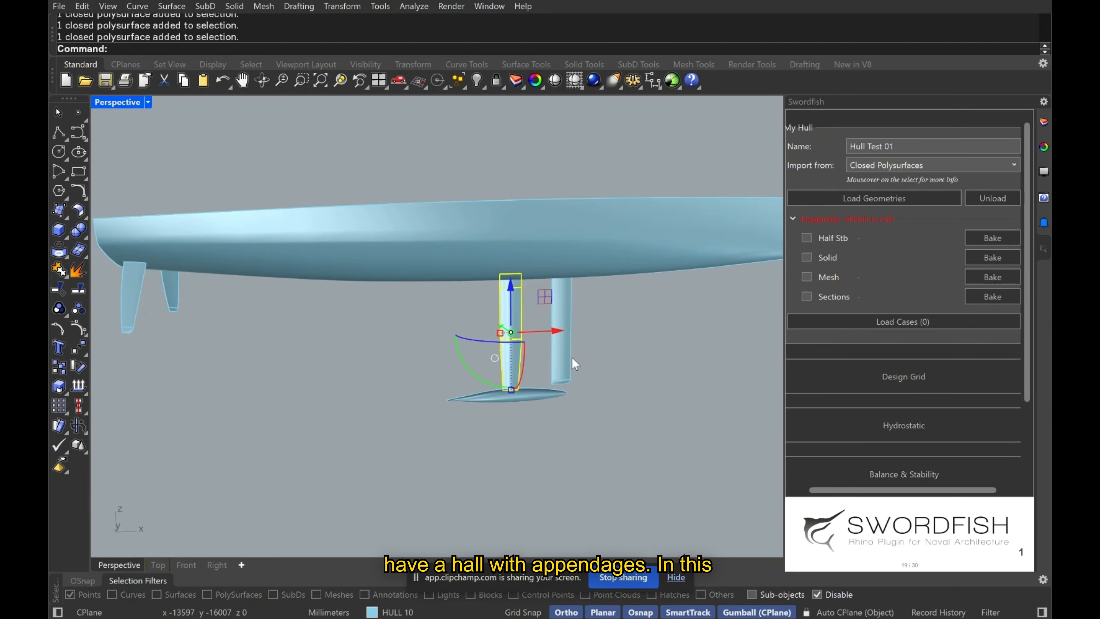
{"action": "left_click", "coordinate": [565, 355], "text": "shift"}
{"action": "left_click", "coordinate": [506, 398], "text": "shift"}
{"action": "scroll", "coordinate": [506, 398], "scroll_direction": "down", "scroll_amount": 2}
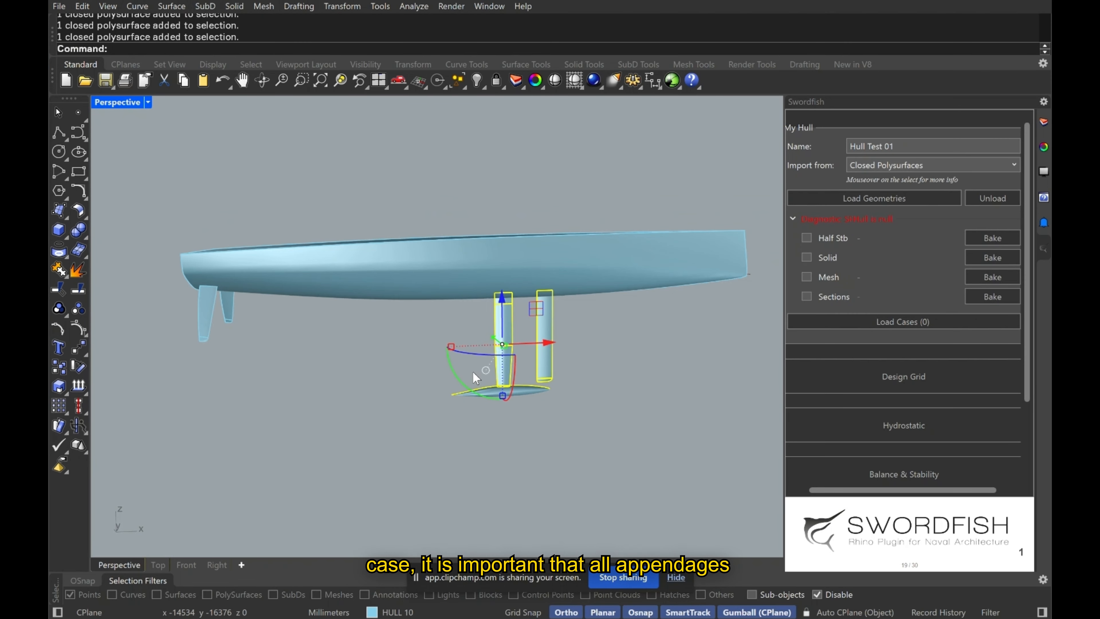
{"action": "left_click", "coordinate": [232, 311], "text": "shift"}
{"action": "left_click", "coordinate": [205, 322], "text": "shift"}
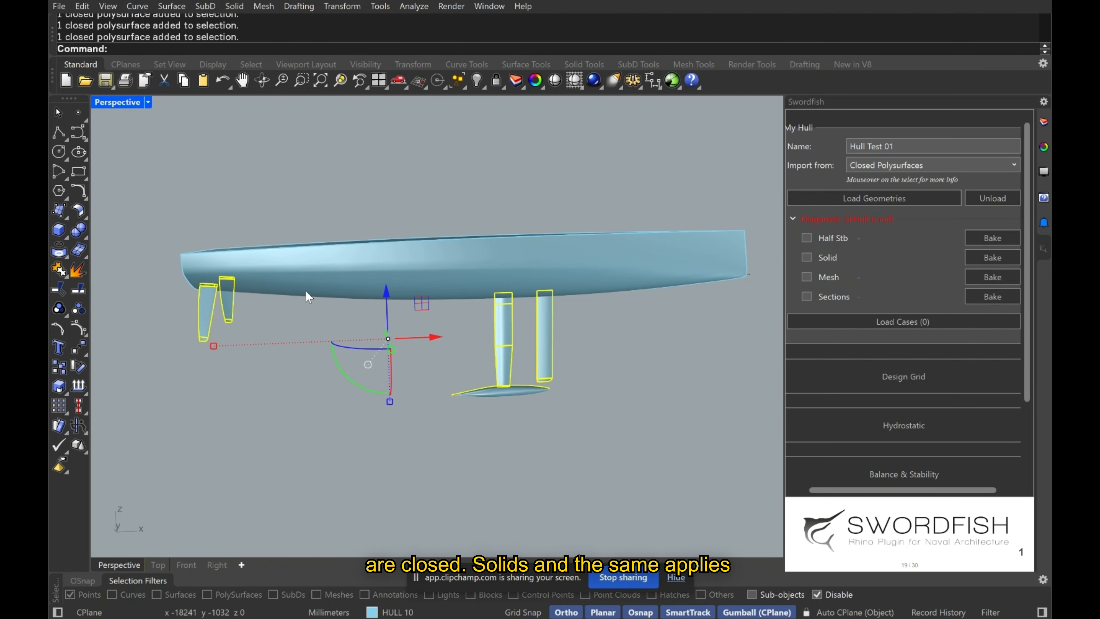
{"action": "left_click", "coordinate": [325, 284], "text": "shift"}
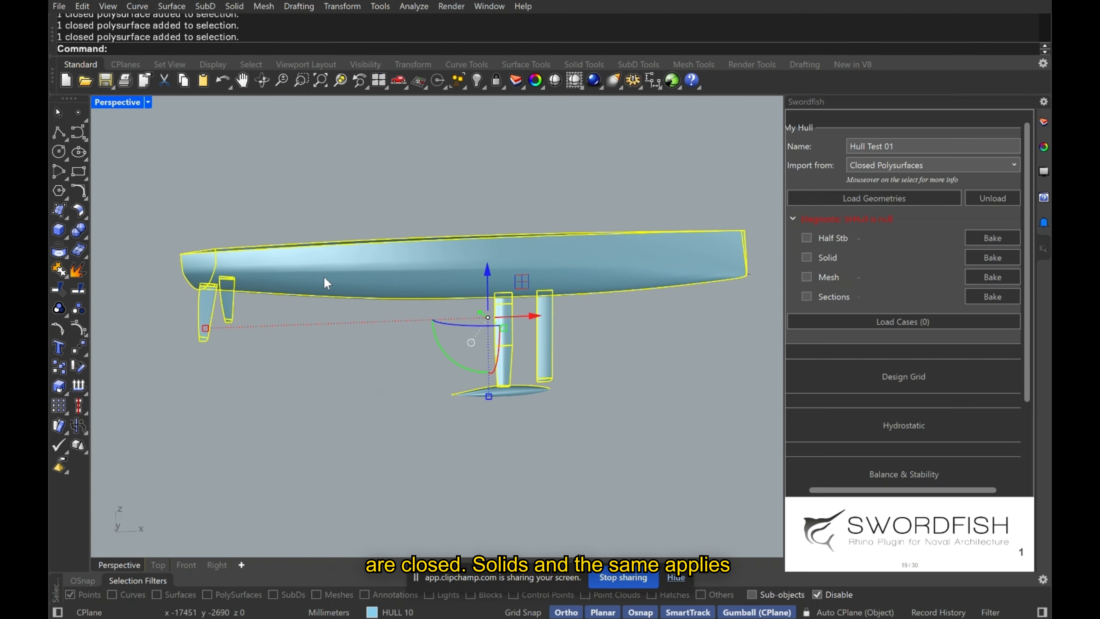
Rename the model "Hull Test 02" and load the selected hull and appendages as Closed Polysurfaces
{"action": "left_click", "coordinate": [903, 165]}
{"action": "left_click", "coordinate": [898, 179]}
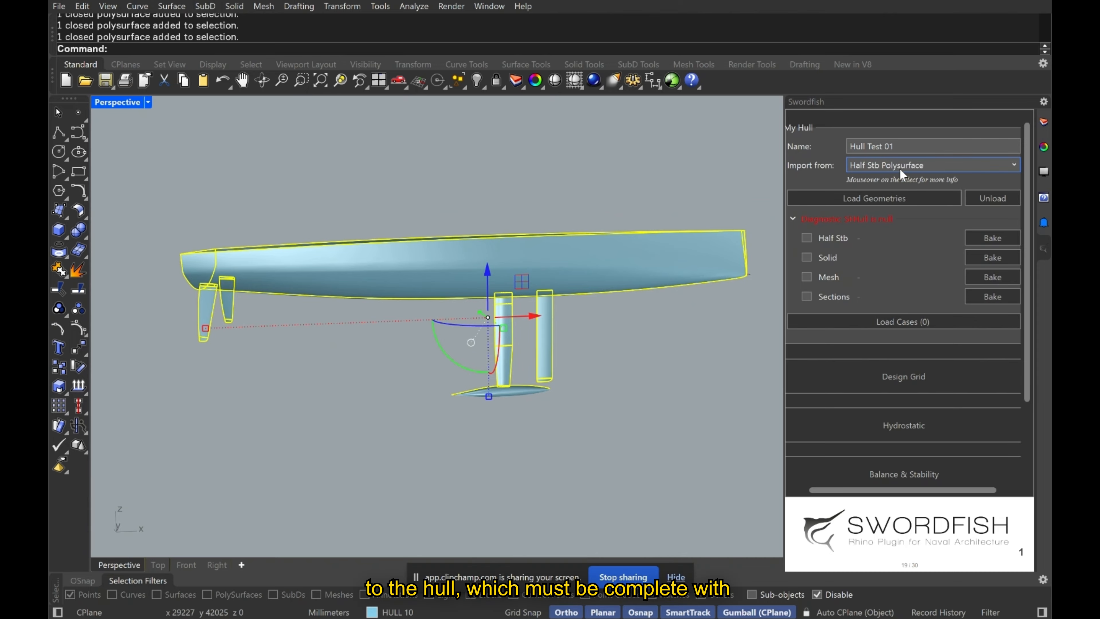
{"action": "left_click", "coordinate": [900, 167]}
{"action": "left_click", "coordinate": [899, 188]}
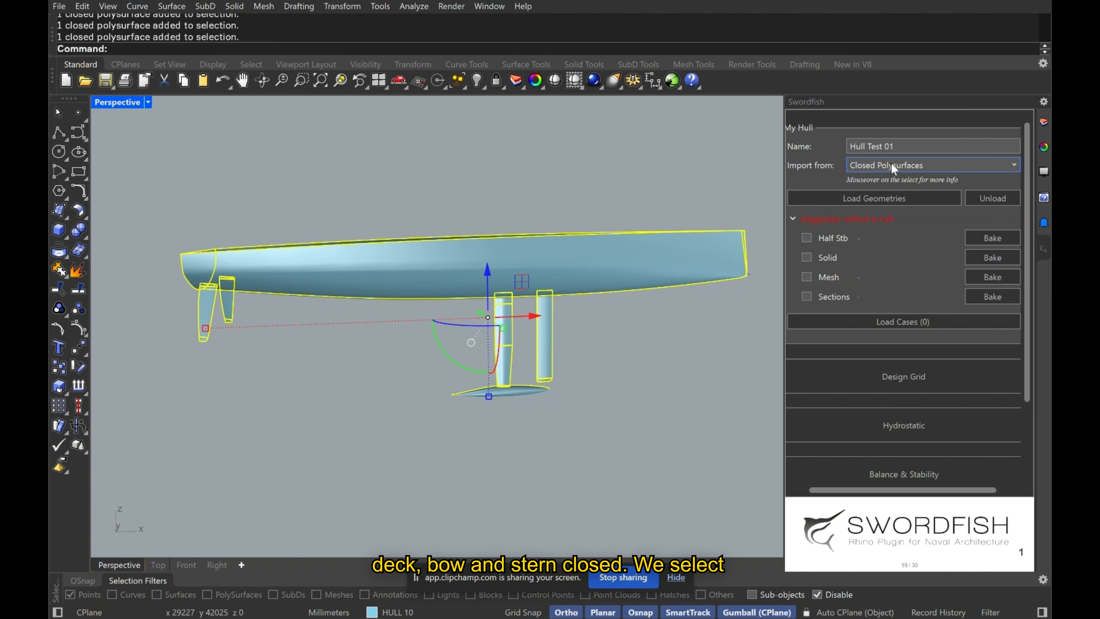
{"action": "left_click", "coordinate": [901, 147]}
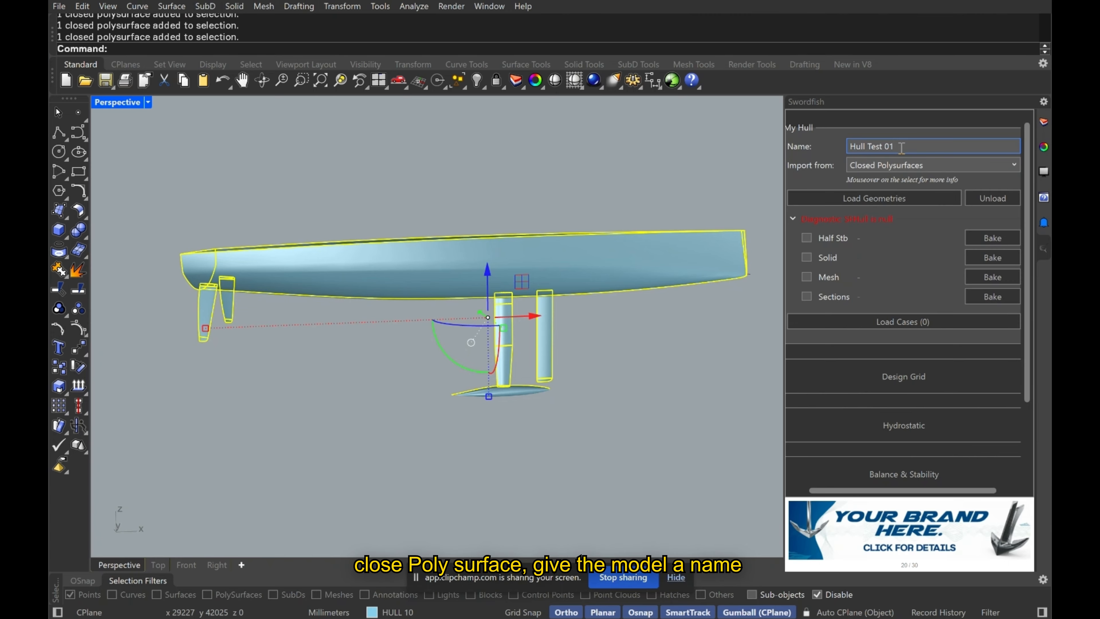
{"action": "left_click", "coordinate": [898, 197]}
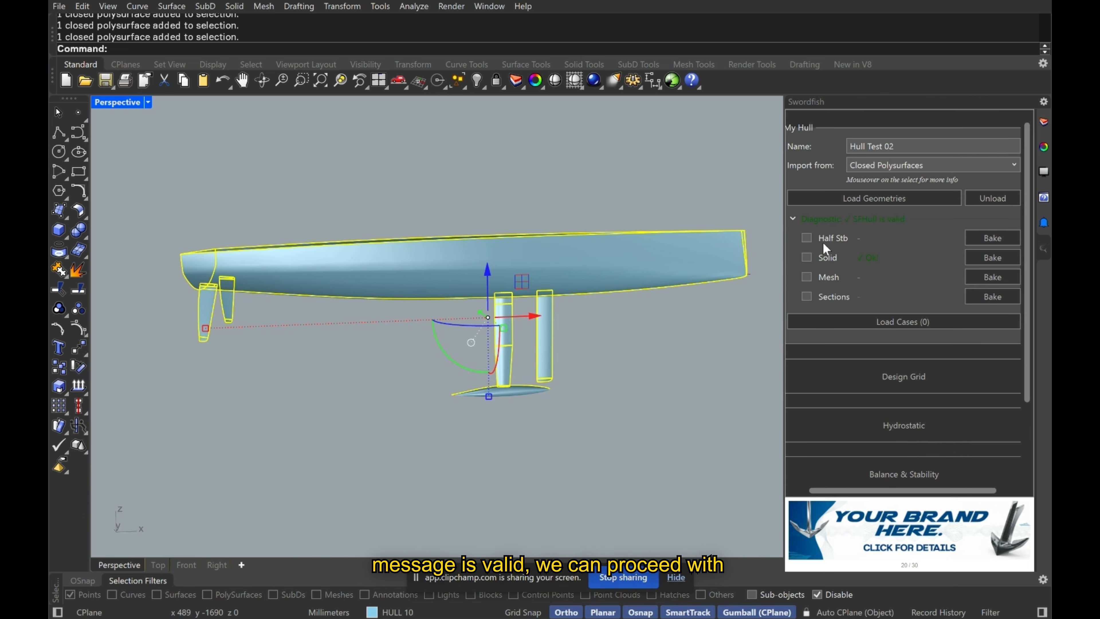
Generate the sections of the hull and appendages, inspect them with nothing selected, and turn off their preview
{"action": "left_click", "coordinate": [805, 298]}
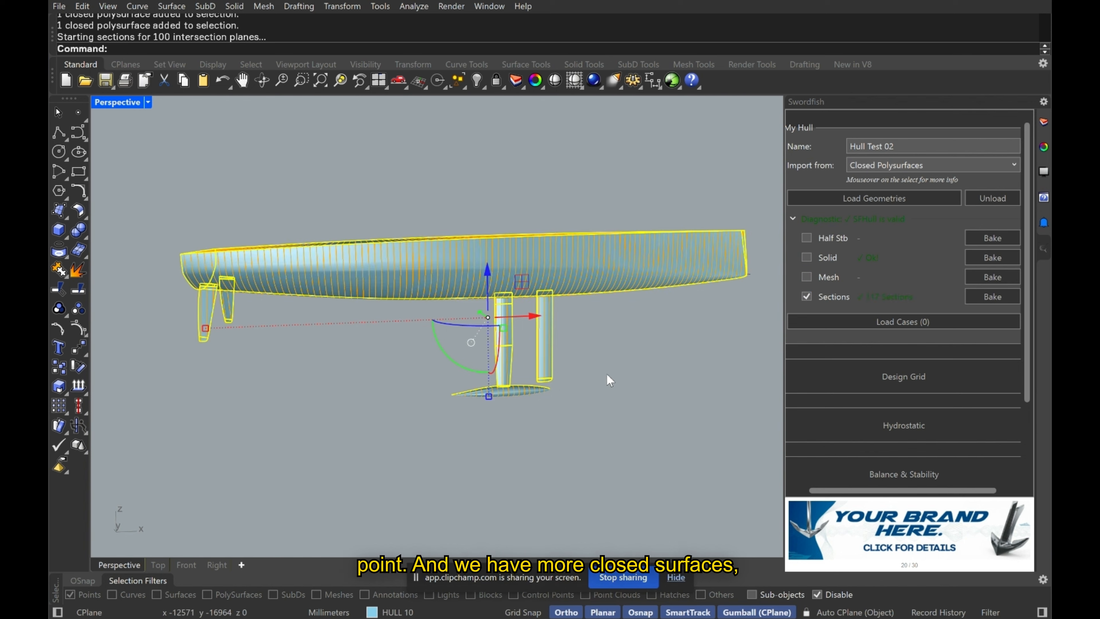
{"action": "right_click_drag", "start_coordinate": [606, 374], "coordinate": [567, 361]}
{"action": "left_click", "coordinate": [562, 394]}
{"action": "scroll", "coordinate": [410, 288], "scroll_direction": "down", "scroll_amount": 4}
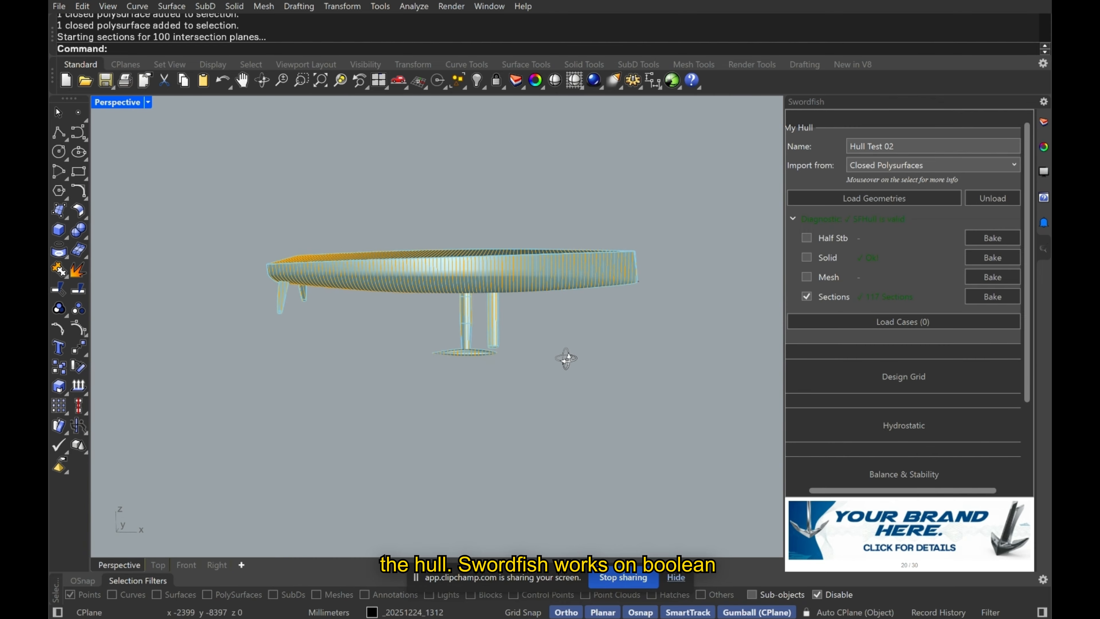
{"action": "left_click", "coordinate": [806, 297]}
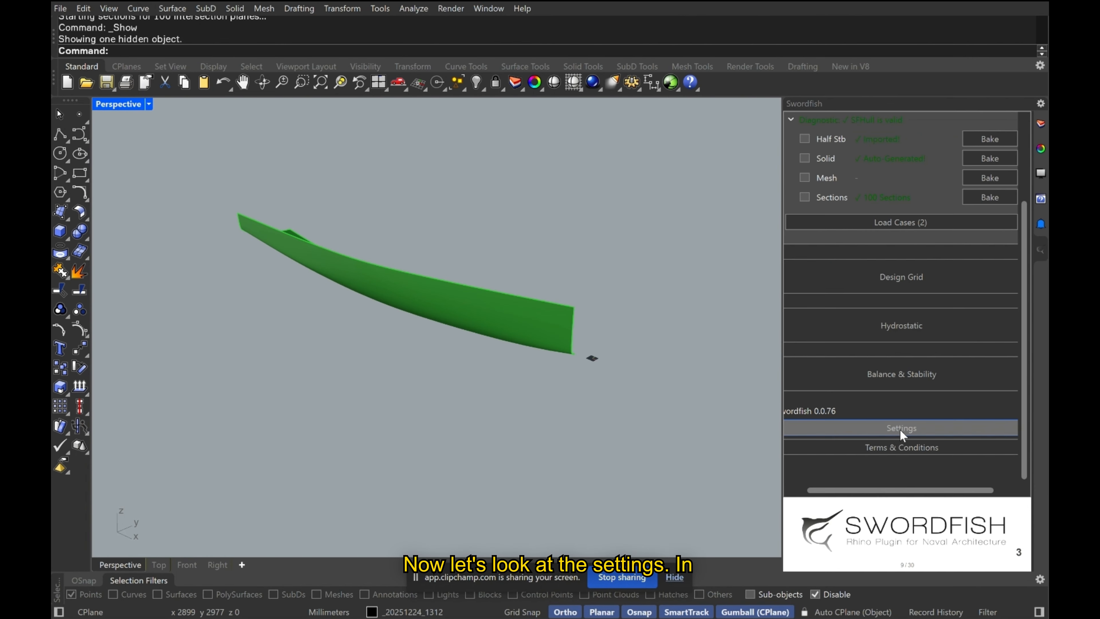
Open the Swordfish settings and review water density, decimals, HydroSections quality, tolerances, iteration limits and the data output properties
{"action": "left_click", "coordinate": [900, 428]}
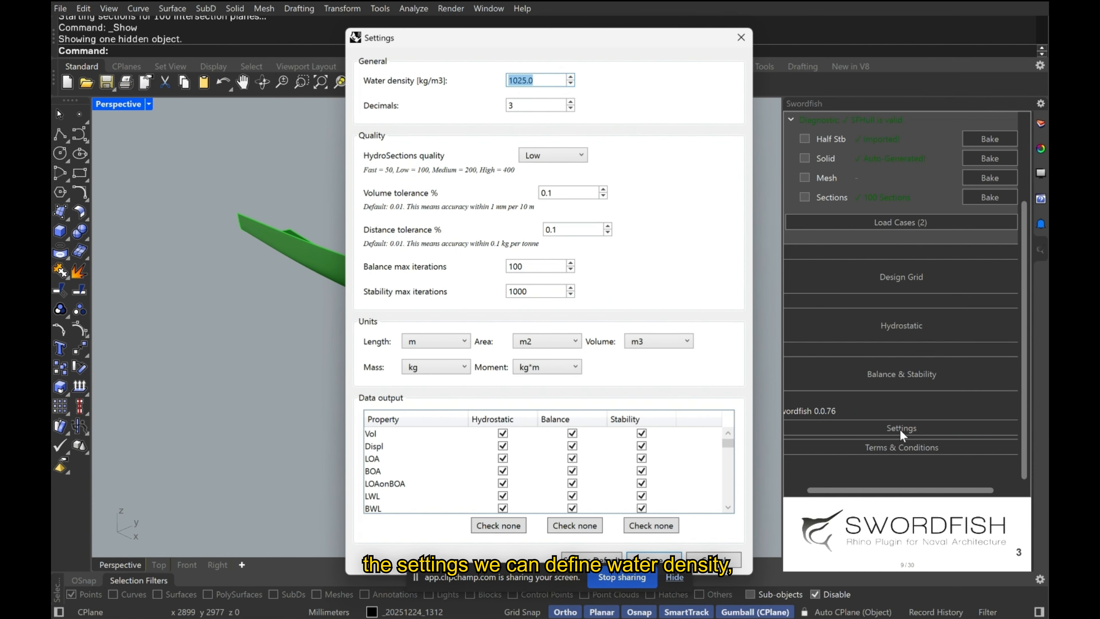
{"action": "left_click", "coordinate": [549, 80]}
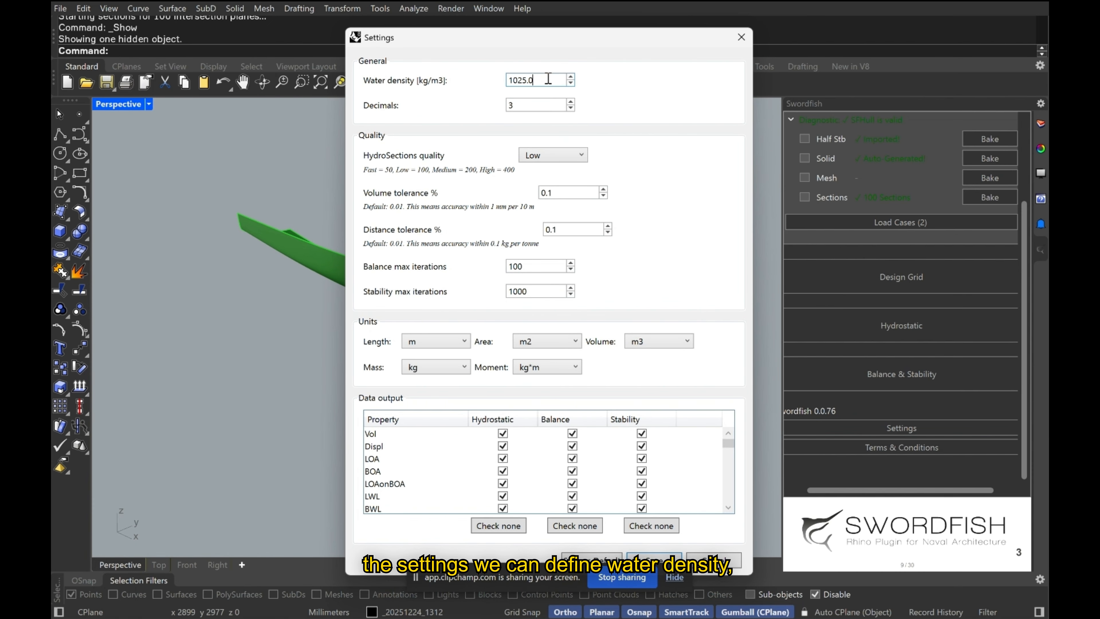
{"action": "double_click", "coordinate": [527, 104]}
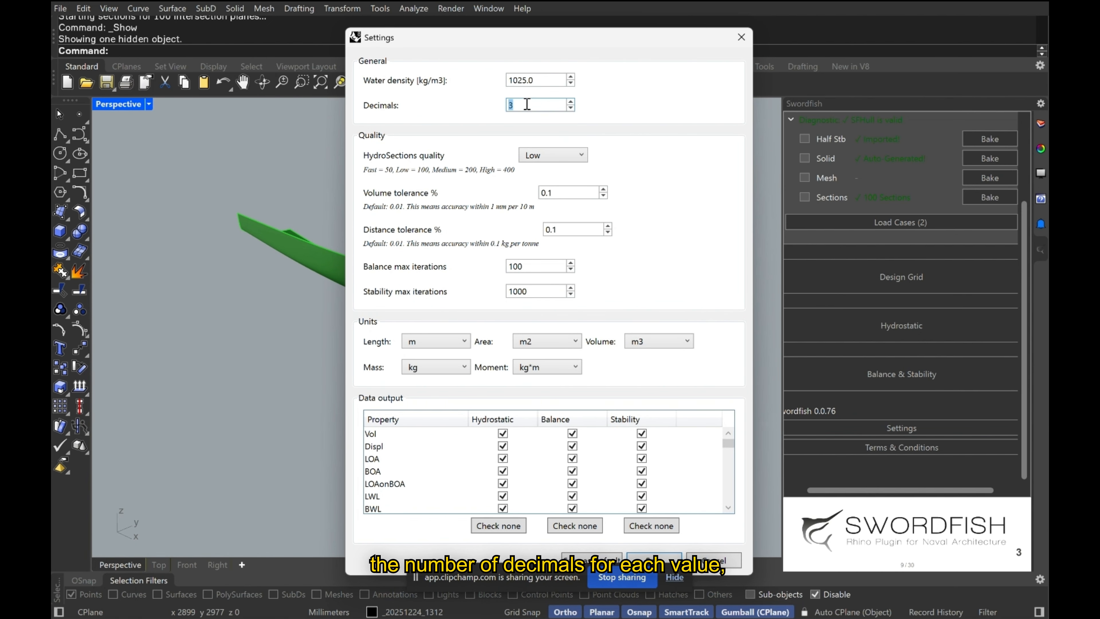
{"action": "left_click", "coordinate": [561, 156]}
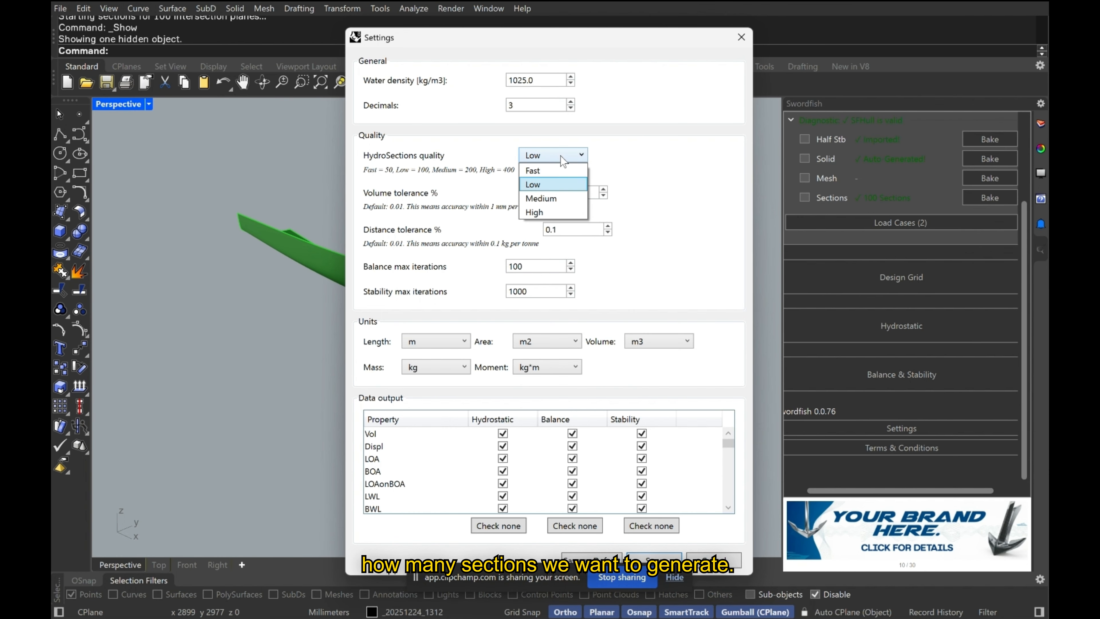
{"action": "left_click", "coordinate": [553, 188]}
{"action": "double_click", "coordinate": [567, 195]}
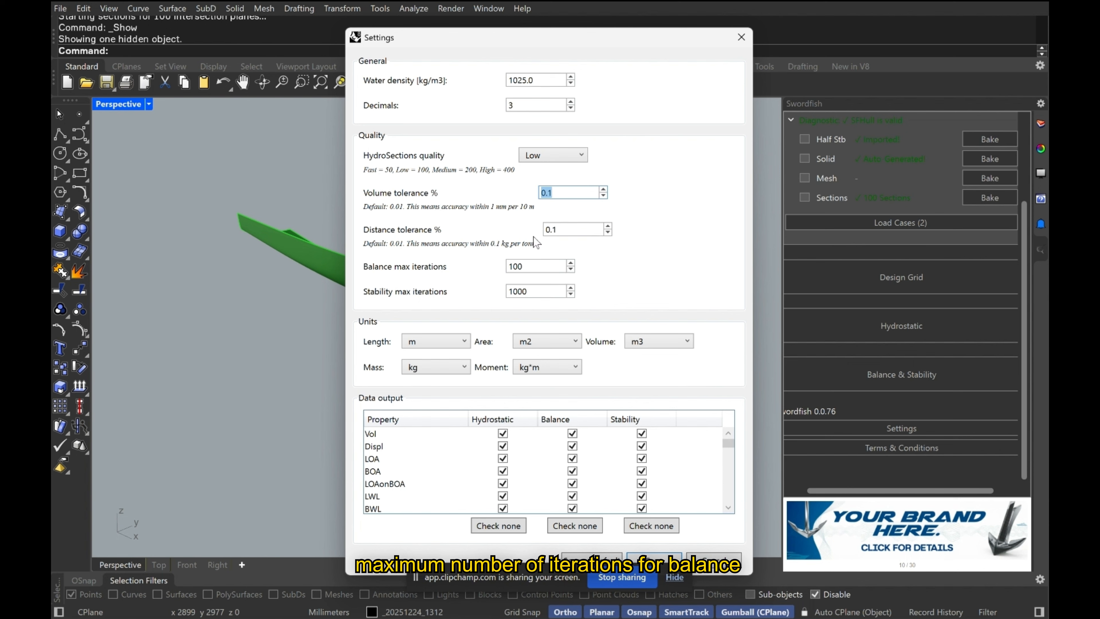
{"action": "double_click", "coordinate": [578, 228]}
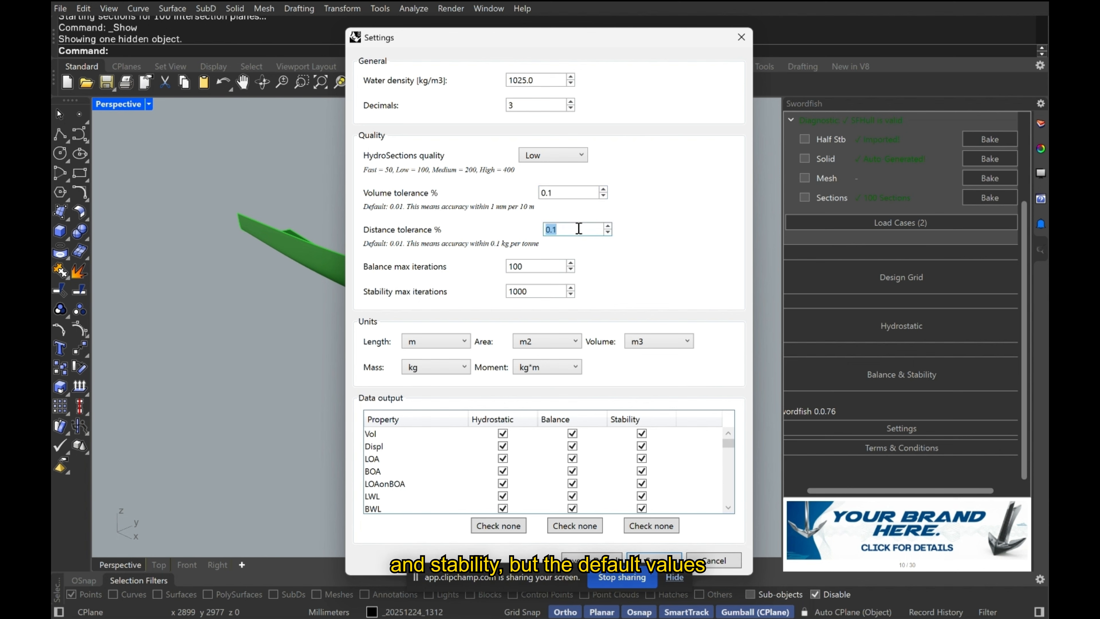
{"action": "double_click", "coordinate": [537, 267]}
{"action": "double_click", "coordinate": [538, 289]}
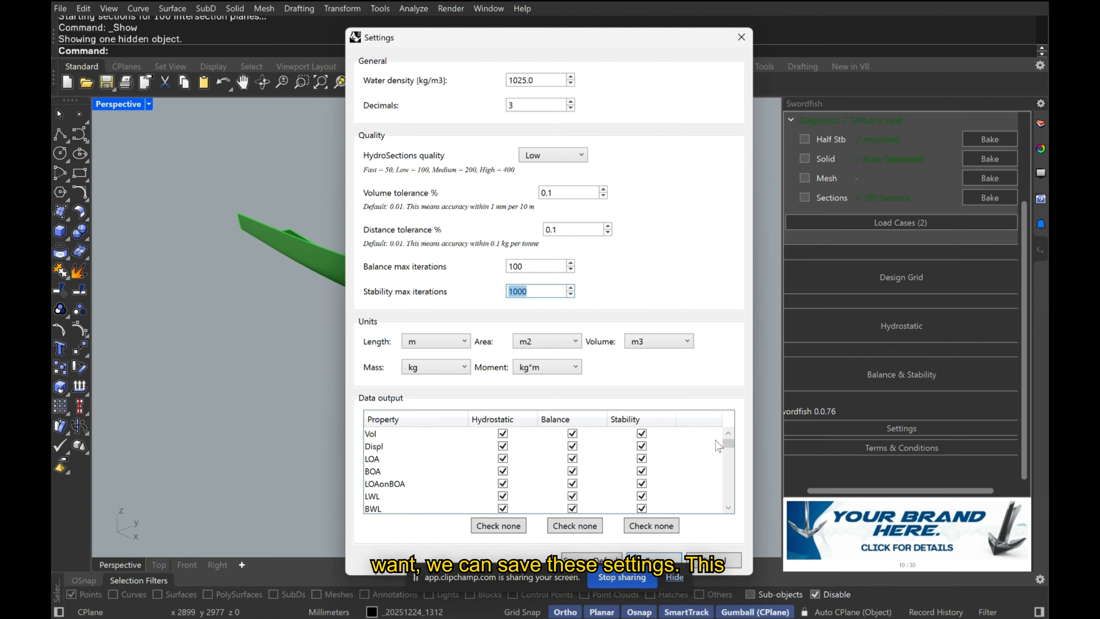
{"action": "left_click_drag", "start_coordinate": [728, 443], "coordinate": [720, 514]}
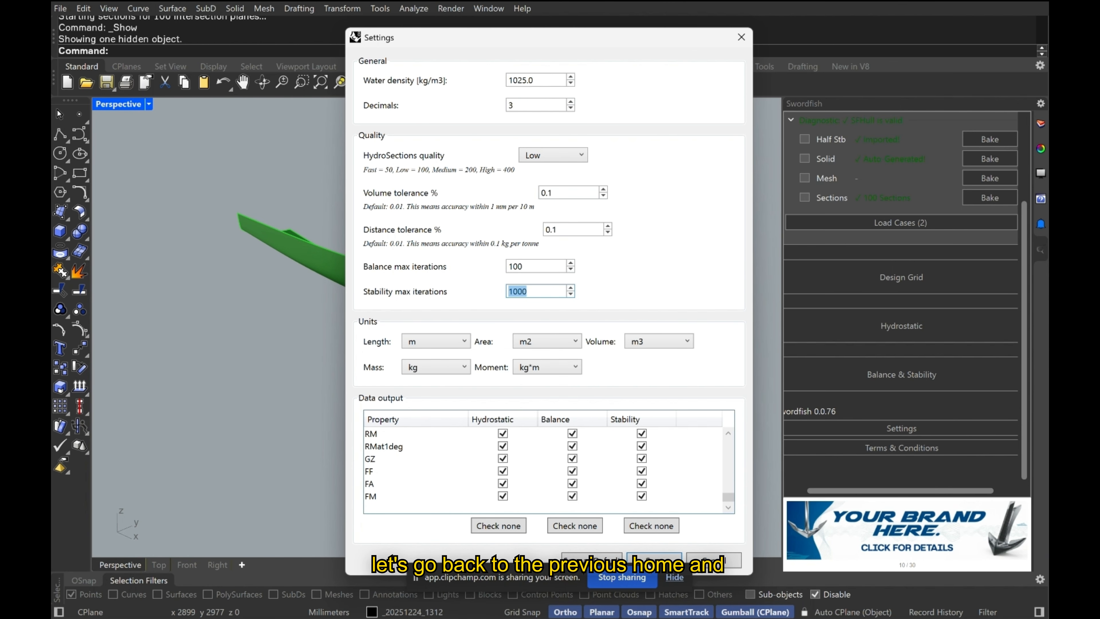
Save the calculation settings
{"action": "left_click", "coordinate": [674, 577]}
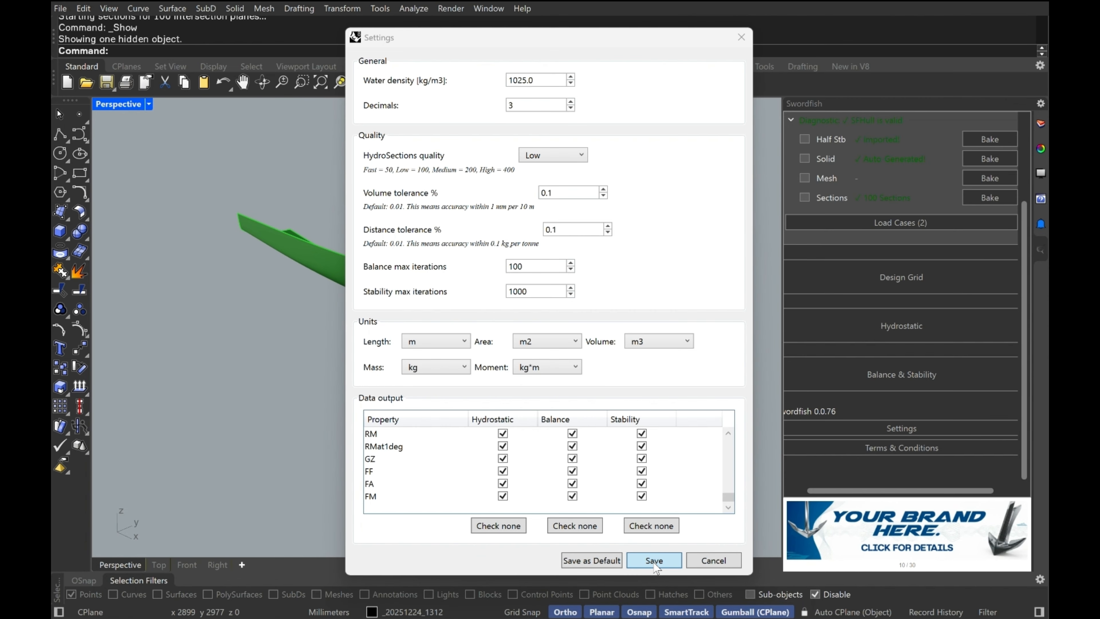
{"action": "left_click", "coordinate": [654, 561]}
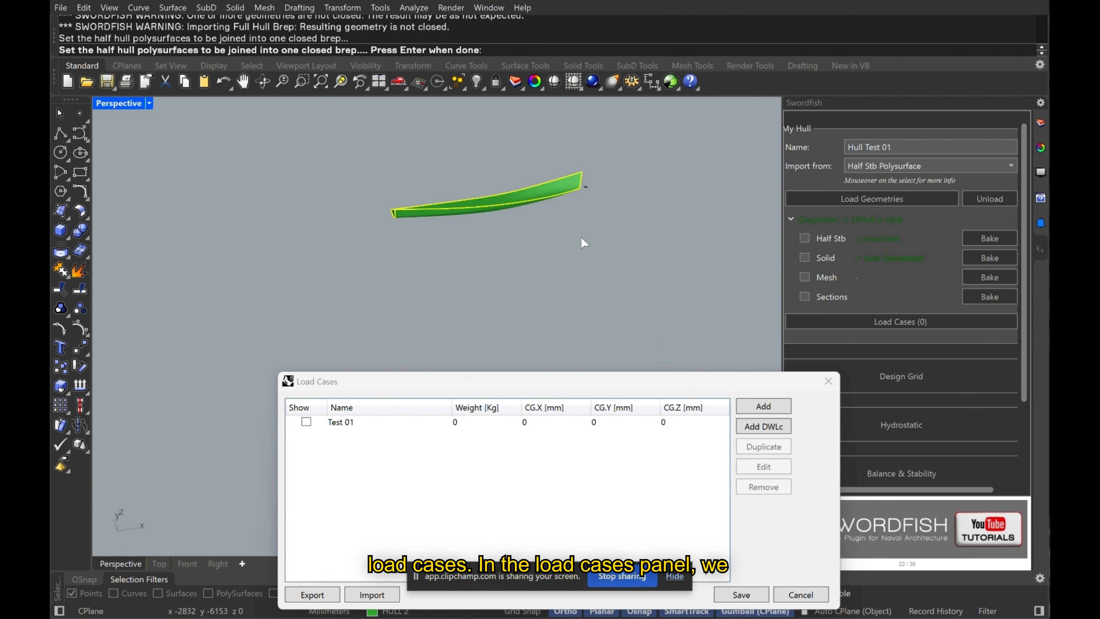
Clear the hull selection, add a DWLc load case to the list, and inspect its points on the hull
{"action": "scroll", "coordinate": [496, 203], "scroll_direction": "up", "scroll_amount": 10}
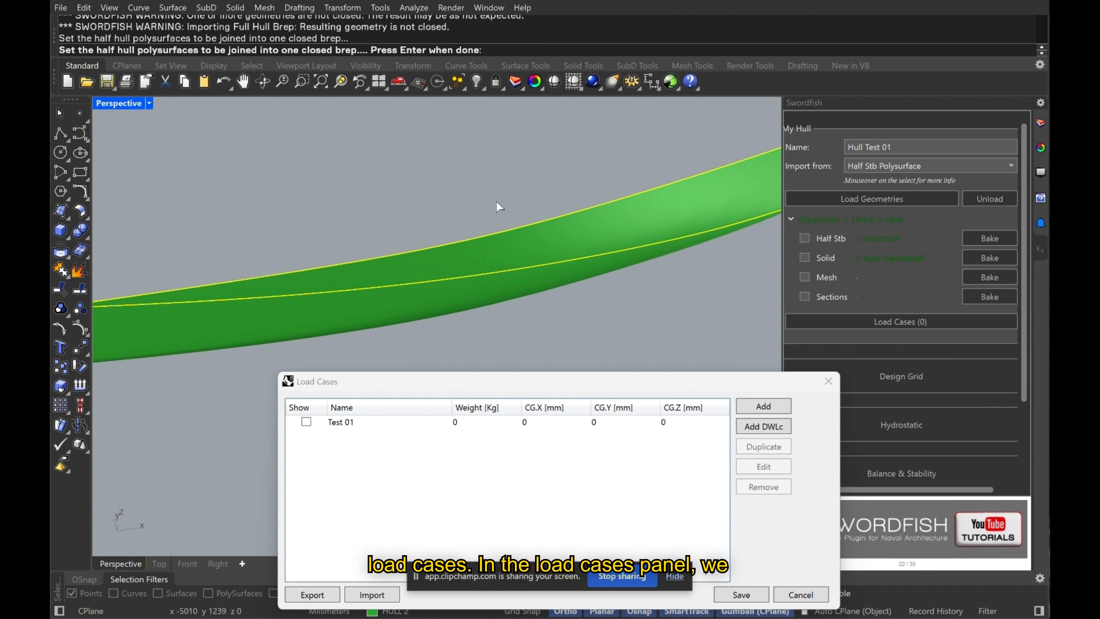
{"action": "scroll", "coordinate": [492, 183], "scroll_direction": "down", "scroll_amount": 5}
{"action": "left_click", "coordinate": [493, 184]}
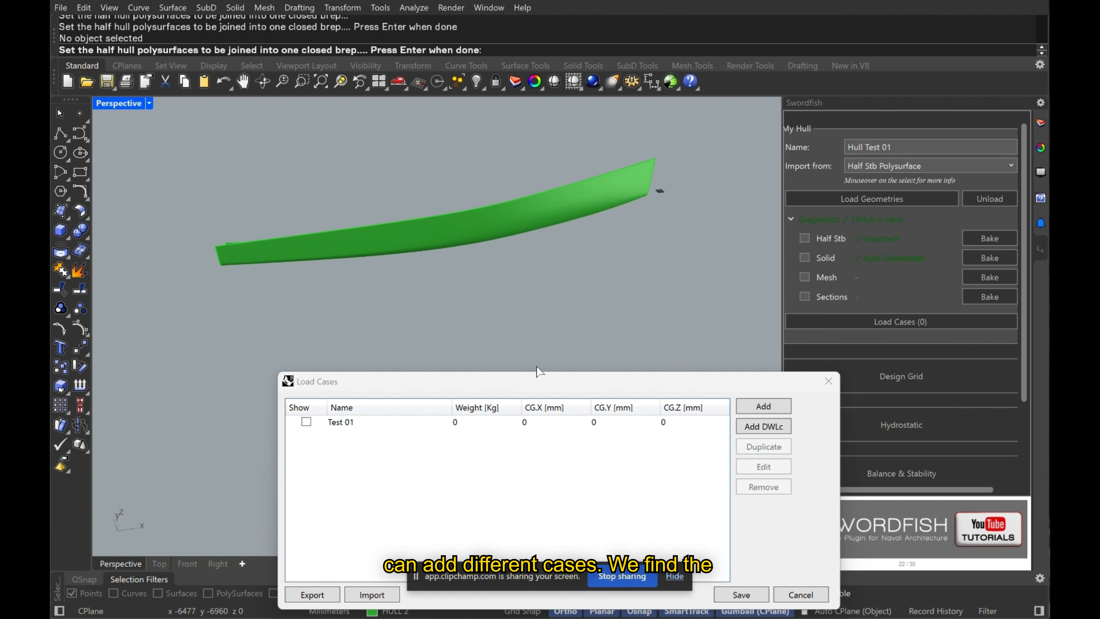
{"action": "left_click_drag", "start_coordinate": [538, 383], "coordinate": [564, 182]}
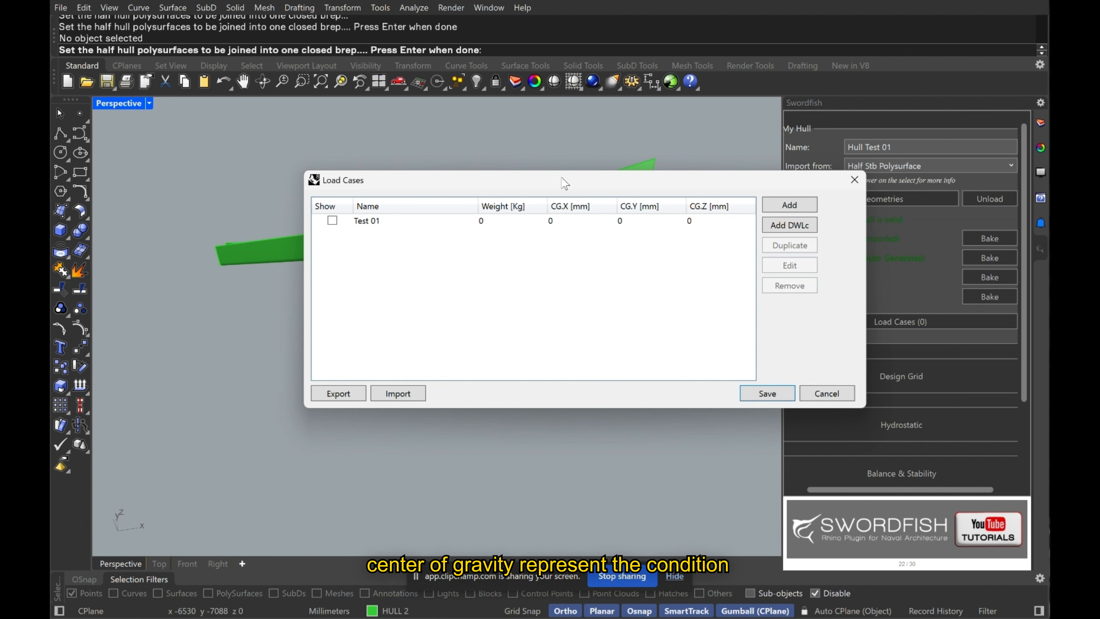
{"action": "left_click", "coordinate": [781, 227]}
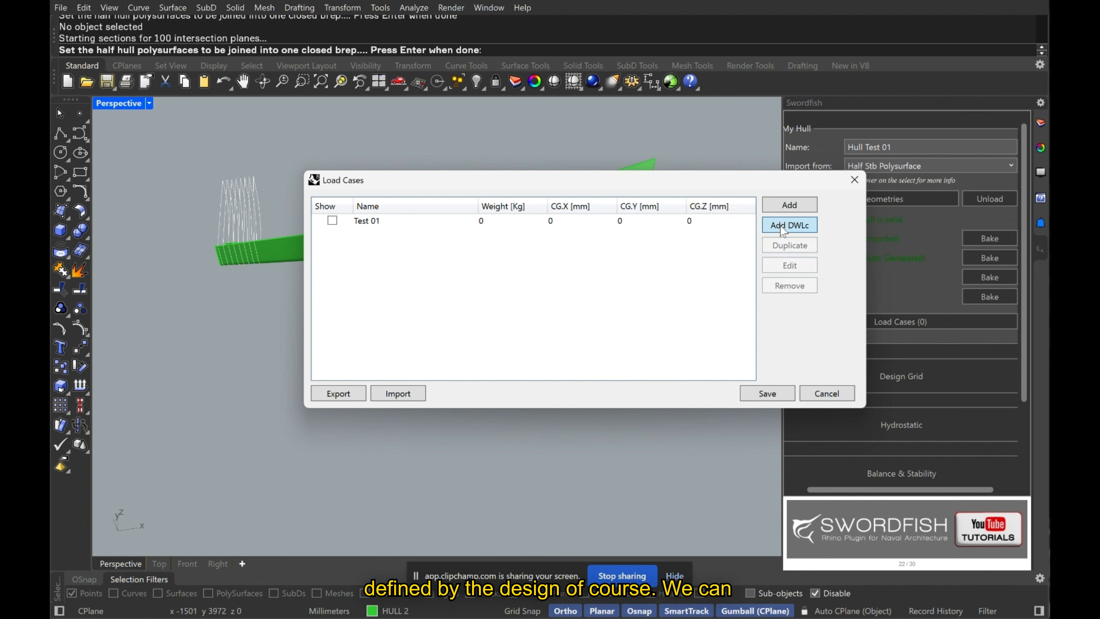
{"action": "left_click_drag", "start_coordinate": [551, 191], "coordinate": [772, 231]}
{"action": "left_click", "coordinate": [553, 273]}
{"action": "right_click_drag", "start_coordinate": [412, 317], "coordinate": [448, 296]}
{"action": "left_click_drag", "start_coordinate": [728, 227], "coordinate": [515, 198]}
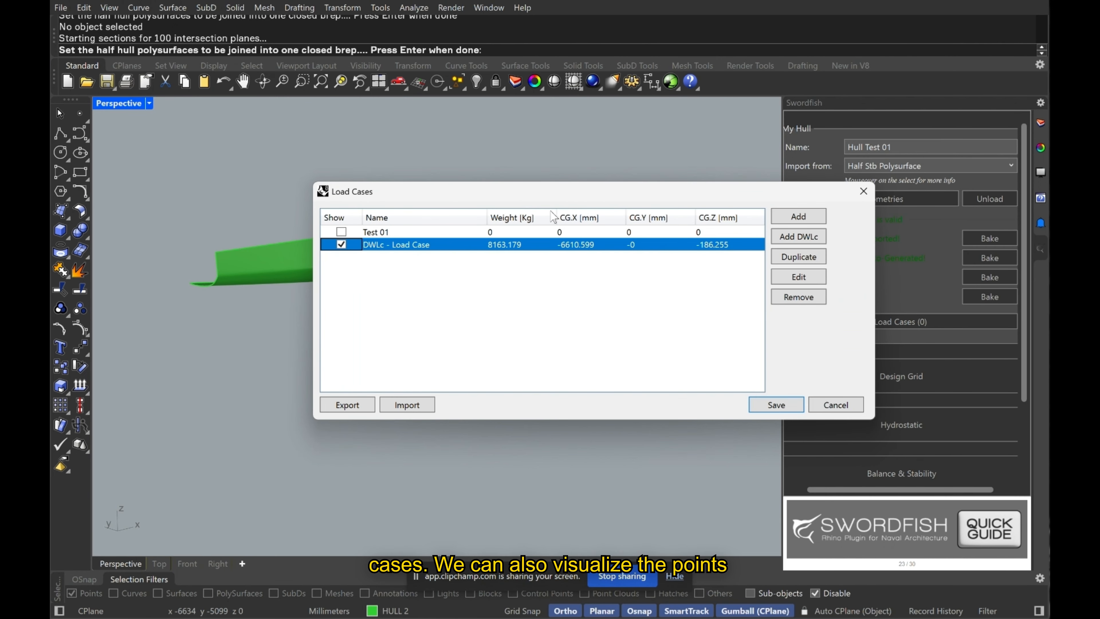
Duplicate the DWLc load case and remove the copy
{"action": "left_click", "coordinate": [797, 257]}
{"action": "left_click", "coordinate": [442, 257]}
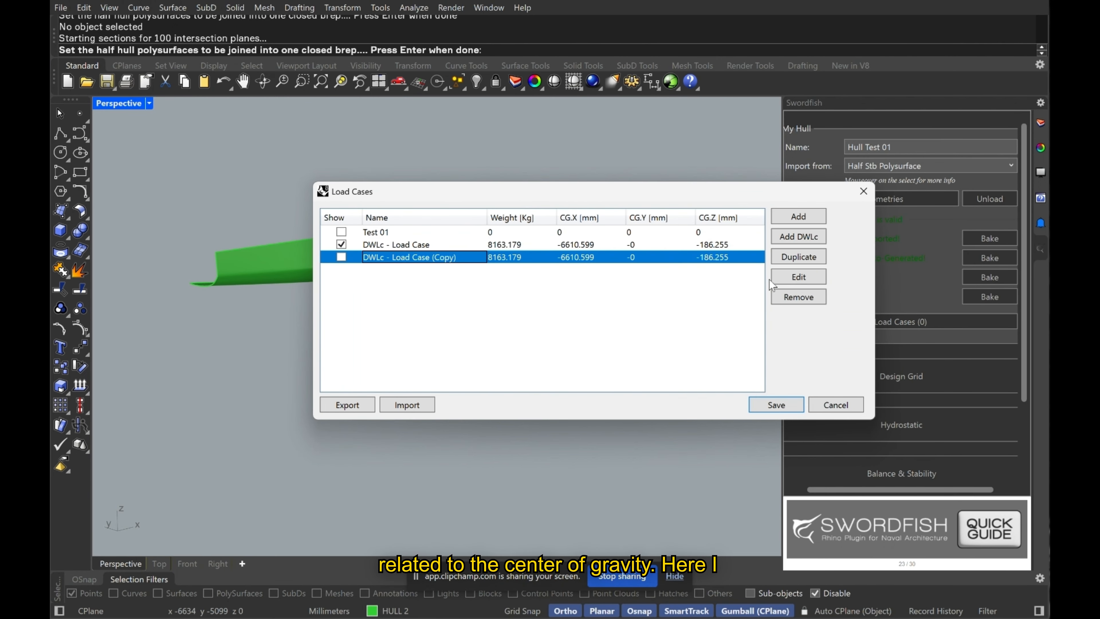
{"action": "left_click", "coordinate": [799, 297]}
Edit the DWLc load case, setting its CG.Y to 500 and its CG.X to -6700
{"action": "left_click", "coordinate": [523, 236]}
{"action": "left_click", "coordinate": [614, 246]}
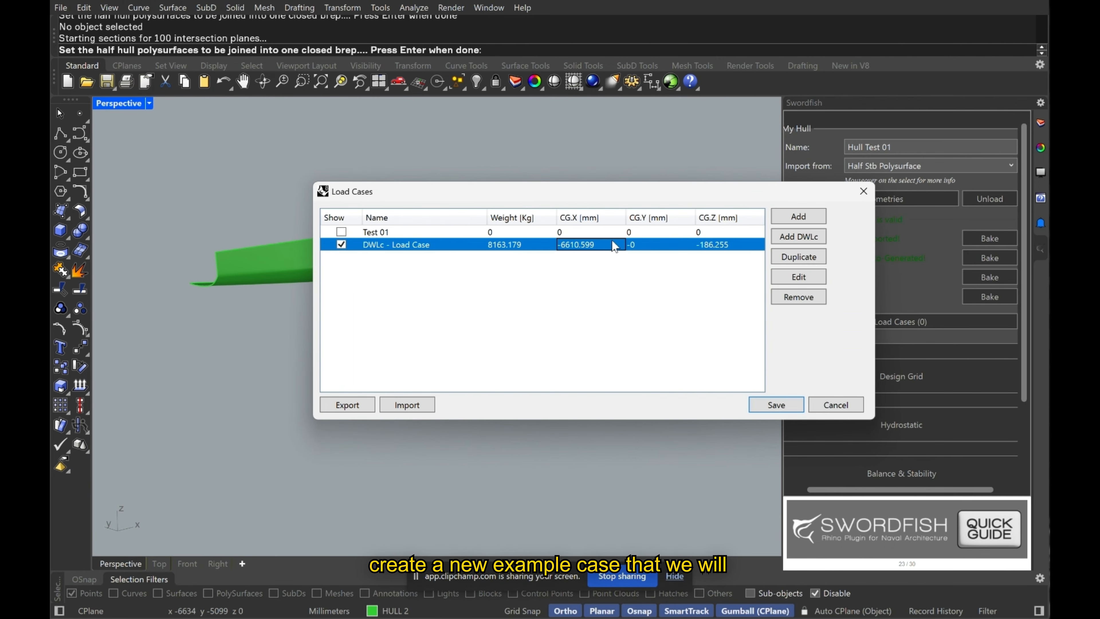
{"action": "left_click", "coordinate": [798, 277]}
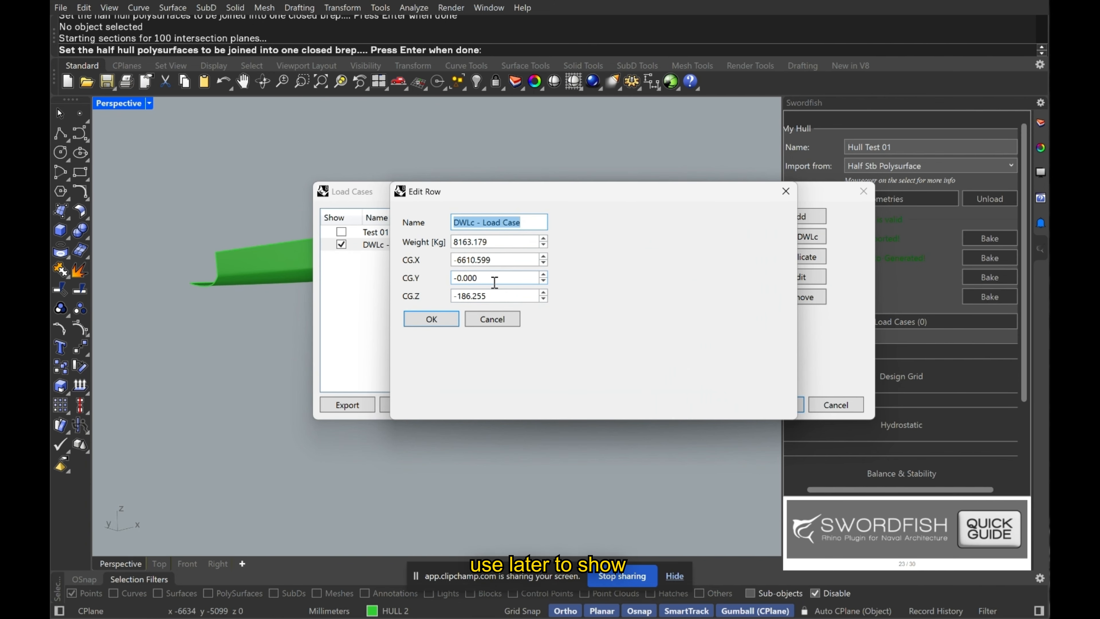
{"action": "left_click", "coordinate": [497, 278]}
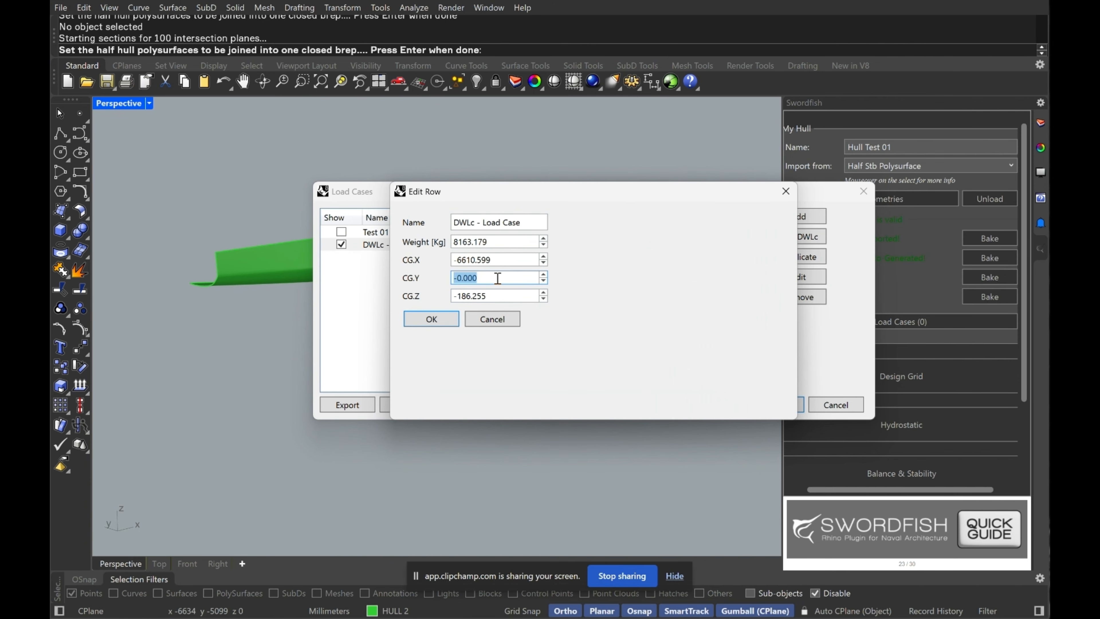
{"action": "type", "text": "500"}
{"action": "left_click", "coordinate": [474, 260]}
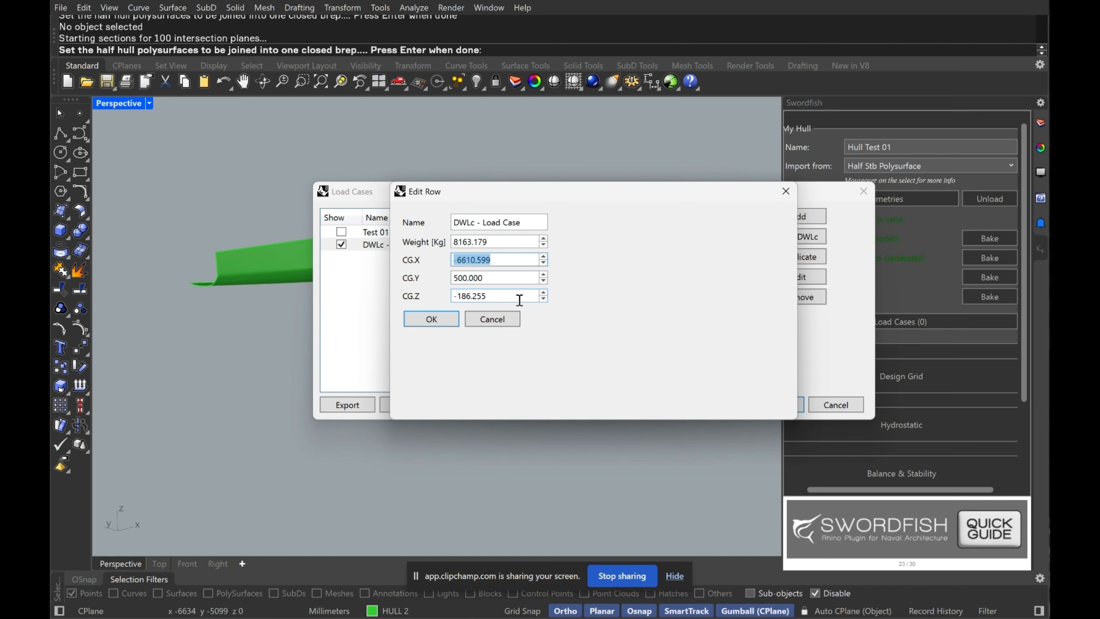
{"action": "left_click", "coordinate": [477, 259]}
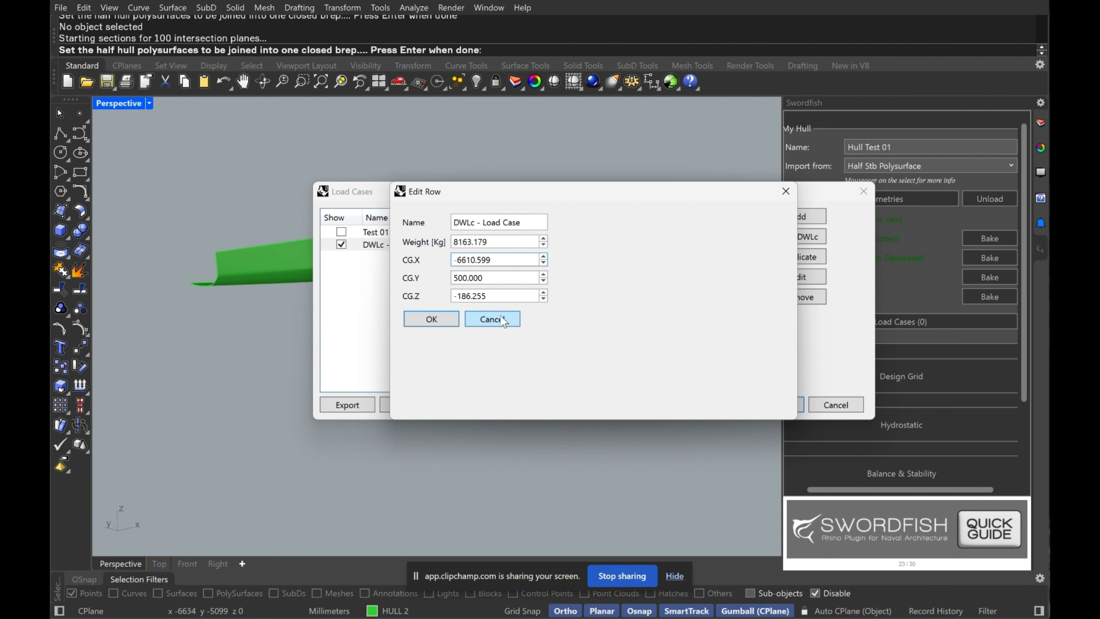
{"action": "key", "text": "BackSpace"}
{"action": "key", "text": "BackSpace"}
{"action": "type", "text": "700"}
{"action": "left_click", "coordinate": [449, 319]}
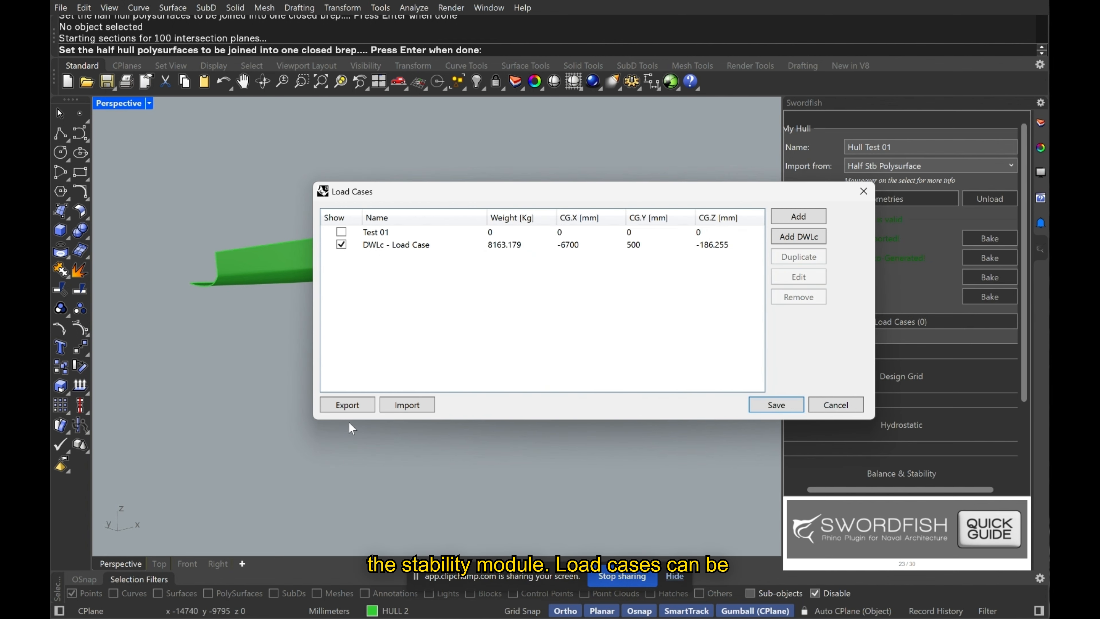
Check the JSON export and import dialogs for the load cases, and save the load case list
{"action": "left_click", "coordinate": [347, 405]}
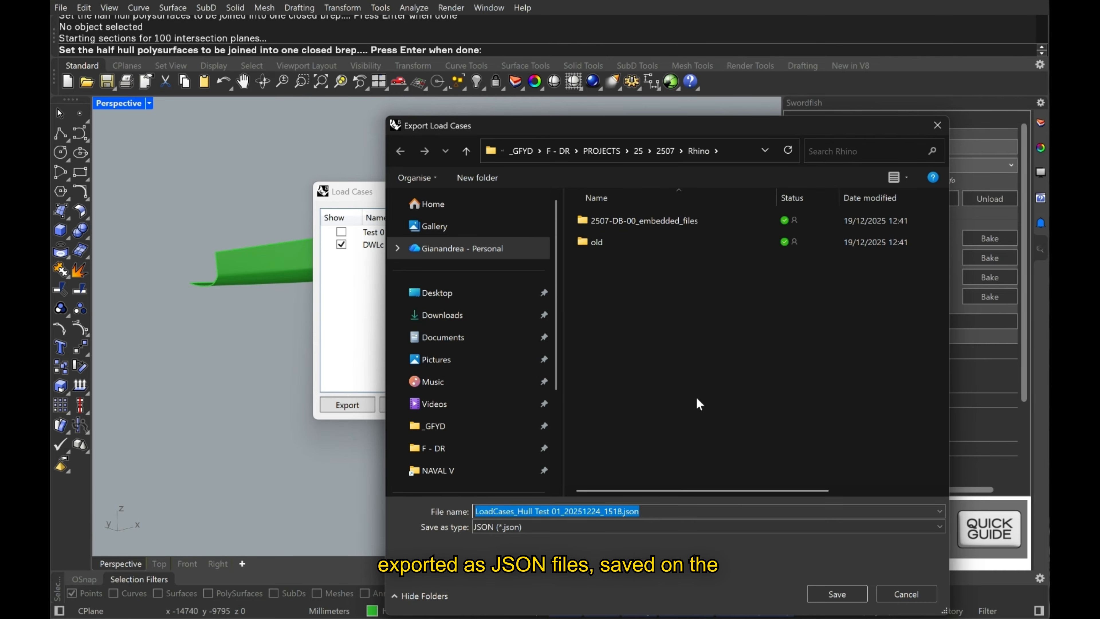
{"action": "left_click", "coordinate": [838, 583]}
{"action": "left_click", "coordinate": [407, 405]}
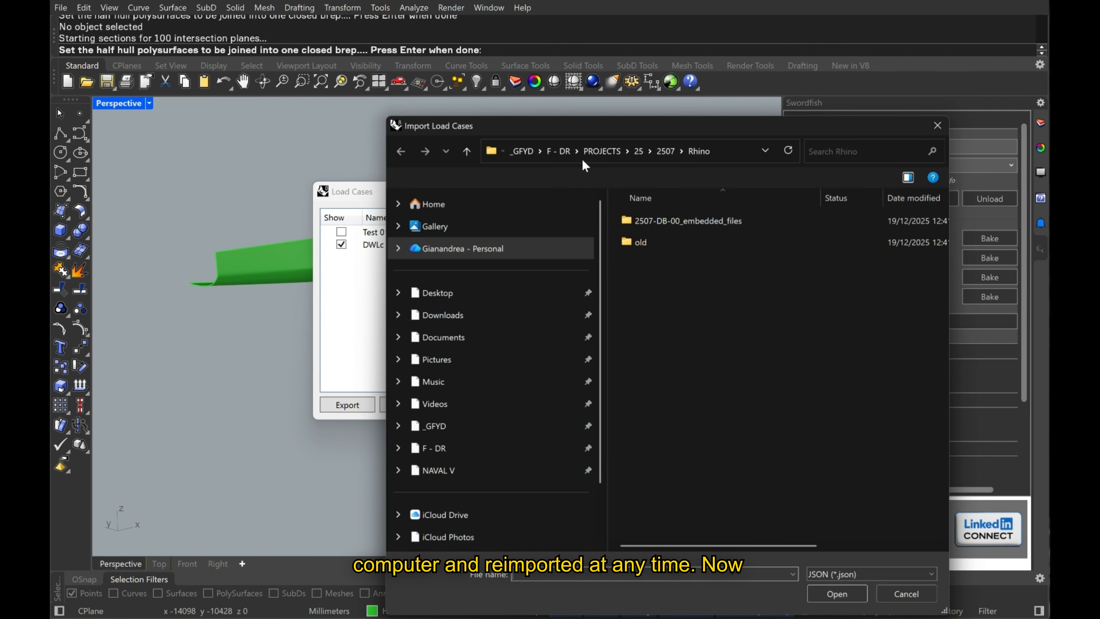
{"action": "left_click", "coordinate": [899, 588]}
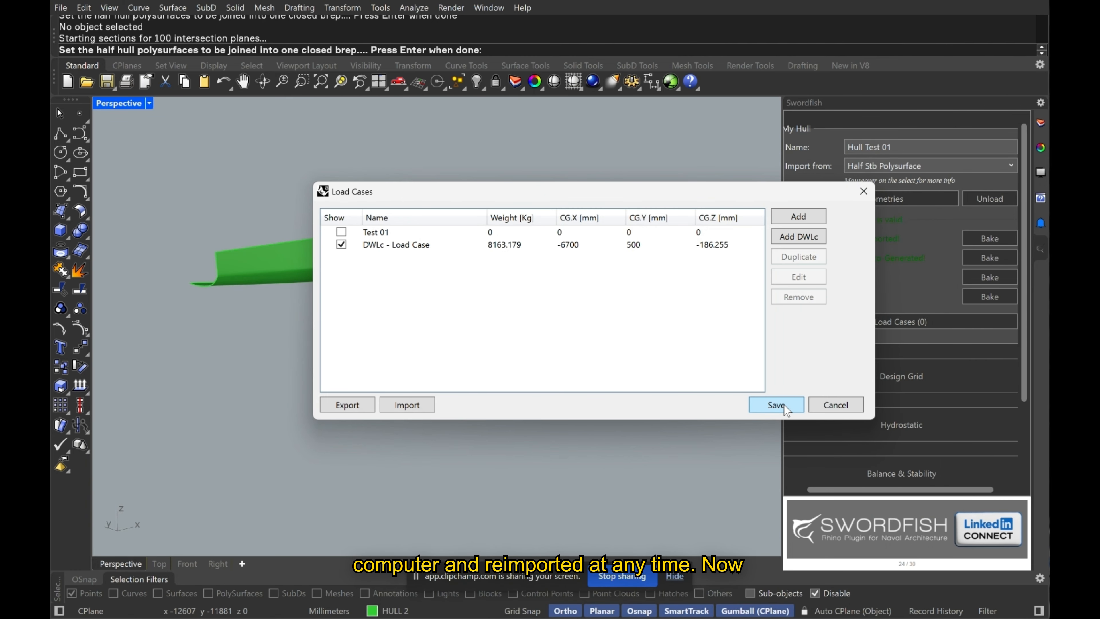
{"action": "left_click", "coordinate": [784, 405]}
Open the Design Grid, try spacing the sections by distance, and set them to 19 by number
{"action": "right_click_drag", "start_coordinate": [443, 333], "coordinate": [598, 368]}
{"action": "left_click", "coordinate": [901, 375]}
{"action": "scroll", "coordinate": [290, 191], "scroll_direction": "up", "scroll_amount": 2}
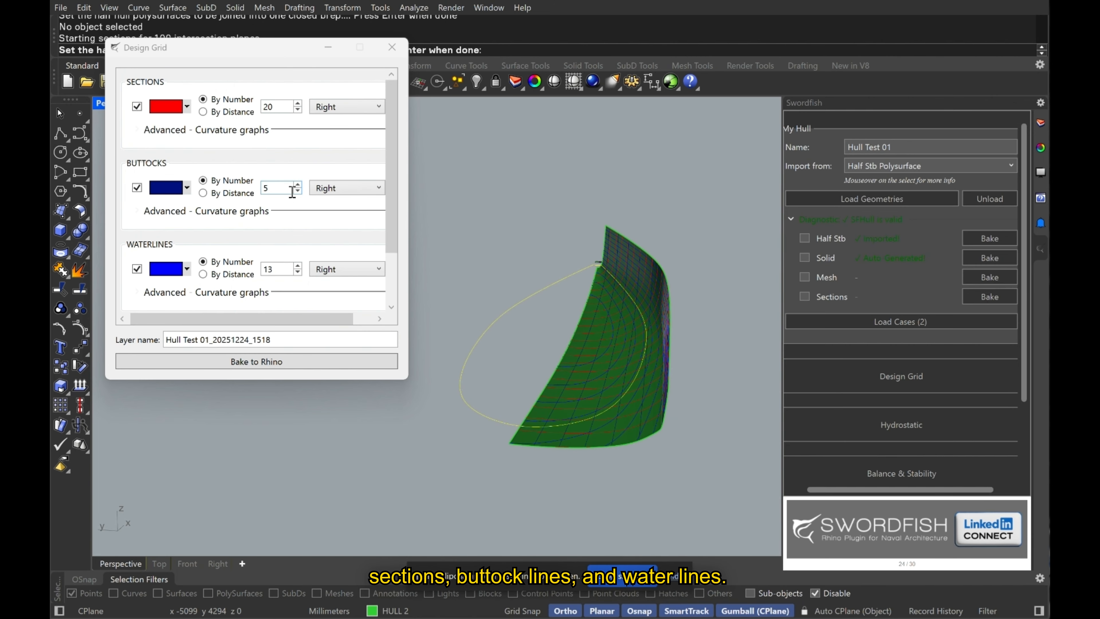
{"action": "left_click", "coordinate": [137, 107]}
{"action": "left_click", "coordinate": [137, 107]}
{"action": "left_click", "coordinate": [224, 112]}
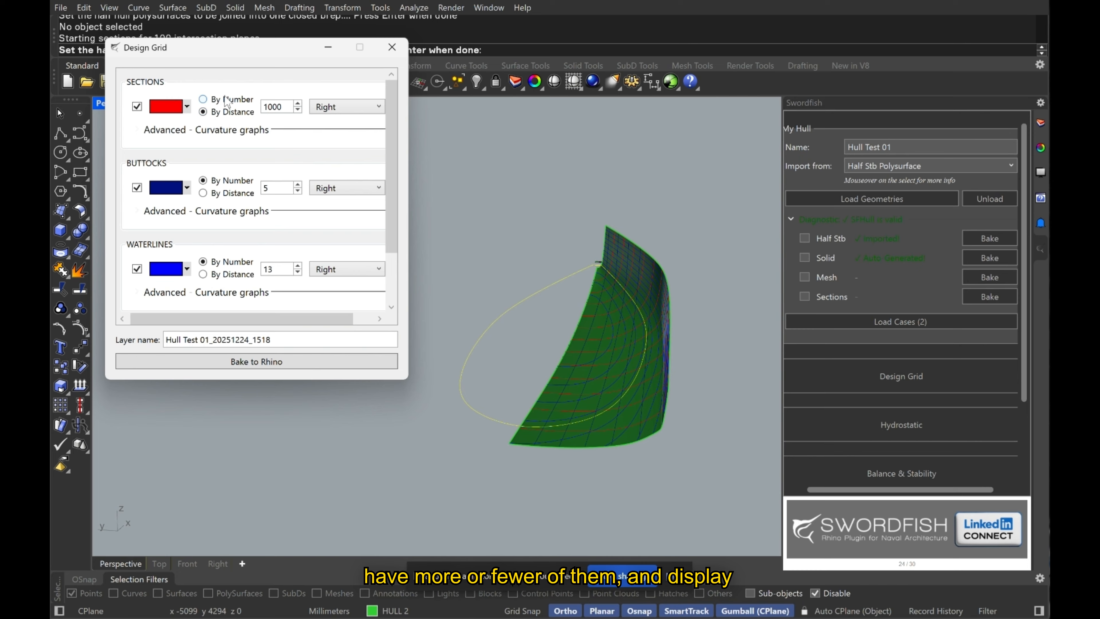
{"action": "left_click", "coordinate": [226, 100]}
{"action": "double_click", "coordinate": [297, 105]}
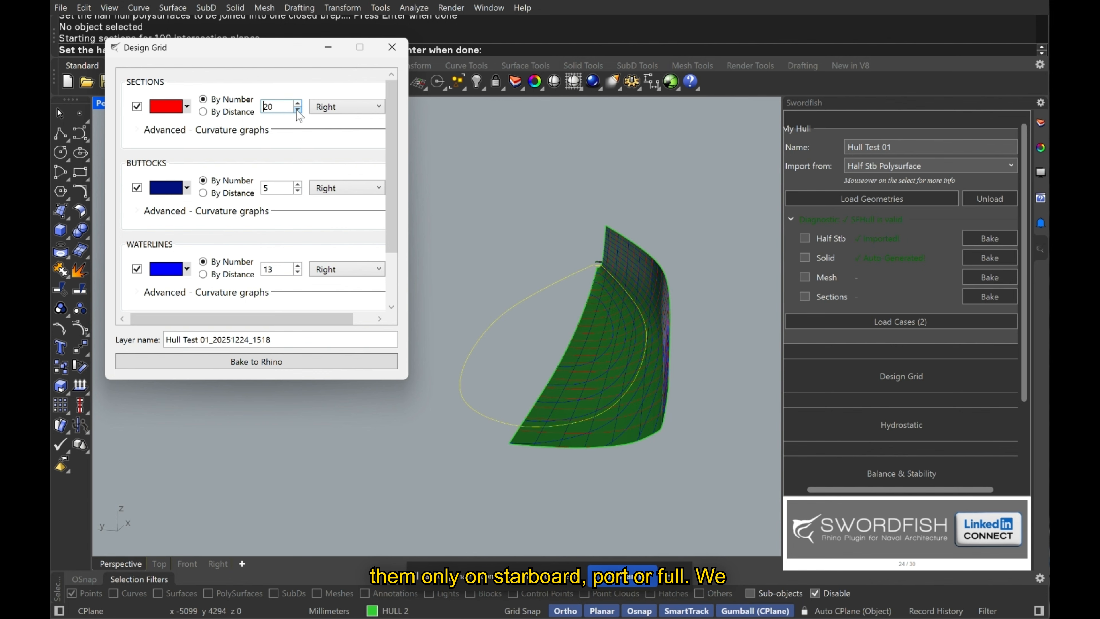
{"action": "left_click", "coordinate": [298, 113]}
Try the Full and Splitted display of the sections, and set it to Full
{"action": "left_click", "coordinate": [340, 106]}
{"action": "left_click", "coordinate": [337, 119]}
{"action": "left_click", "coordinate": [341, 110]}
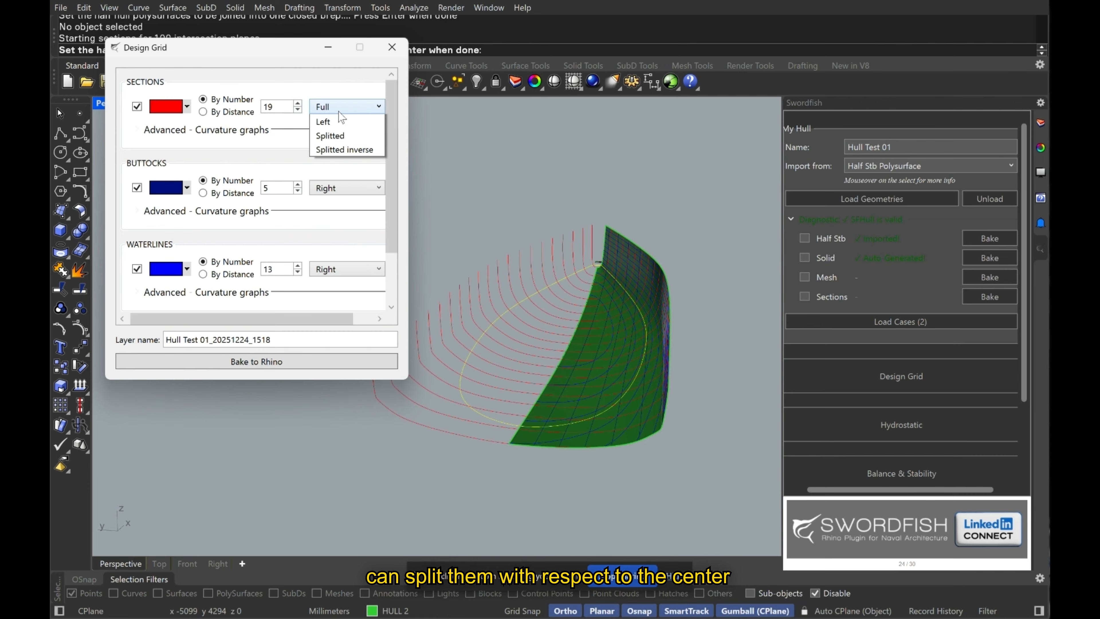
{"action": "left_click", "coordinate": [335, 163]}
{"action": "left_click", "coordinate": [343, 107]}
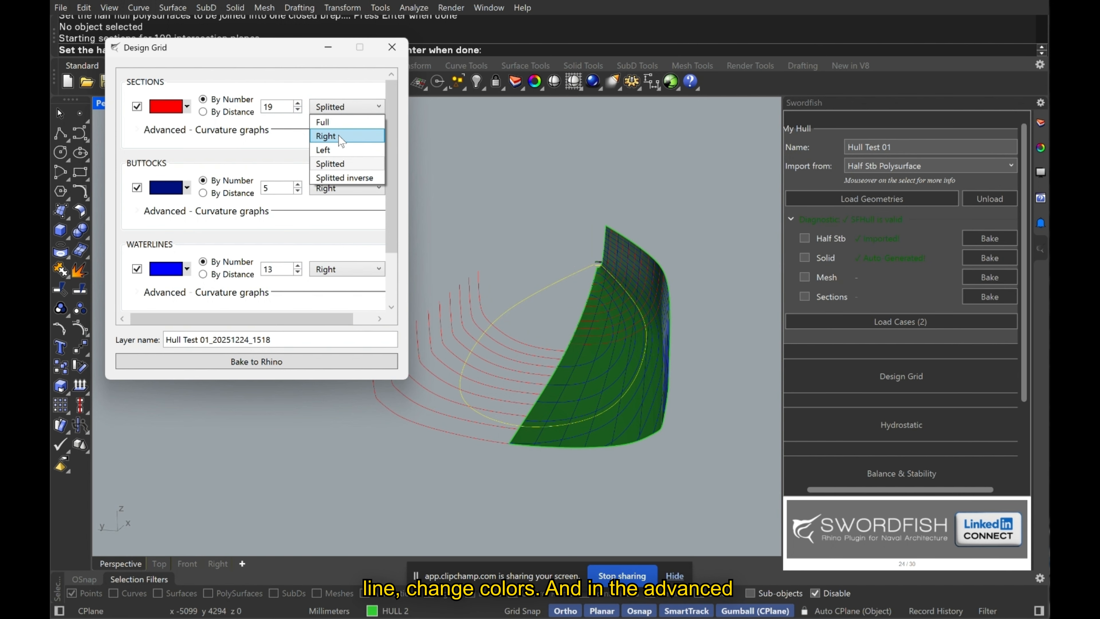
{"action": "left_click", "coordinate": [333, 122]}
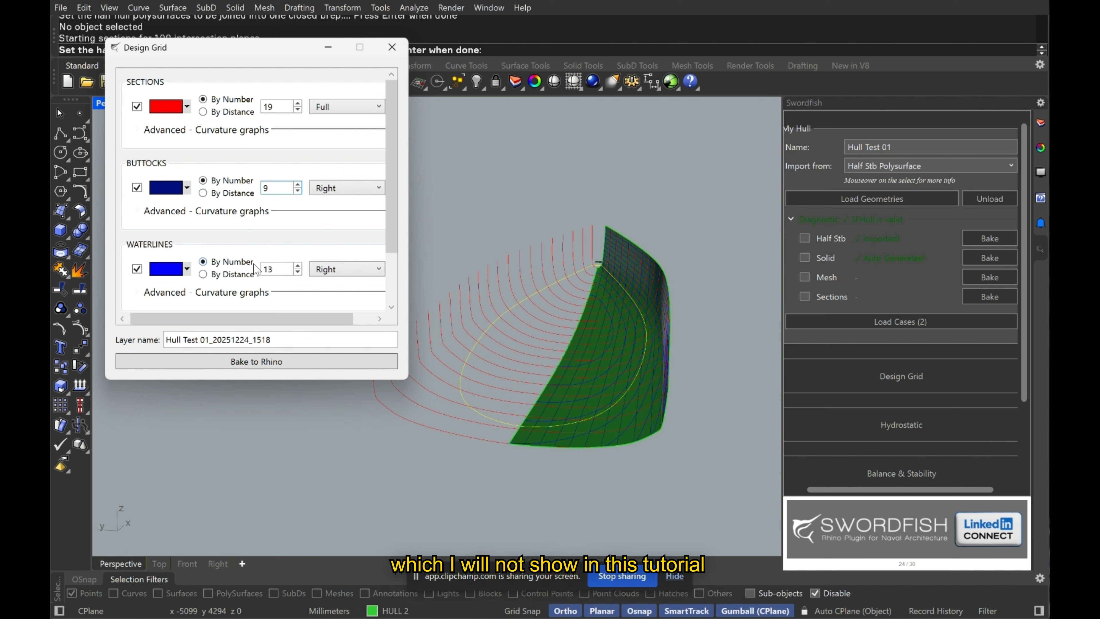
Increase the number of waterlines in the design grid to 21
{"action": "left_click", "coordinate": [298, 265]}
{"action": "left_click", "coordinate": [298, 266]}
{"action": "left_click", "coordinate": [298, 265]}
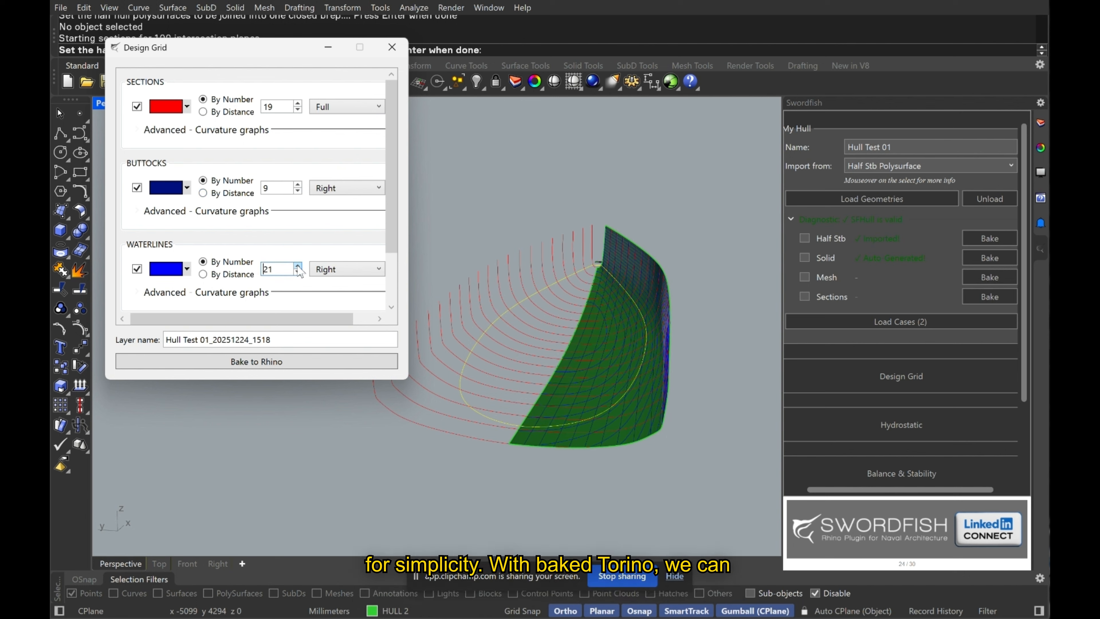
Bake the design grid to Rhino under the proposed layer name, inspect the resulting lines plan, and close the Design Grid
{"action": "mouse_move", "coordinate": [586, 375]}
{"action": "right_mouse_down"}
{"action": "mouse_move", "coordinate": [629, 363]}
{"action": "mouse_move", "coordinate": [593, 382]}
{"action": "right_mouse_up"}
{"action": "scroll", "coordinate": [259, 267], "scroll_direction": "down", "scroll_amount": 3}
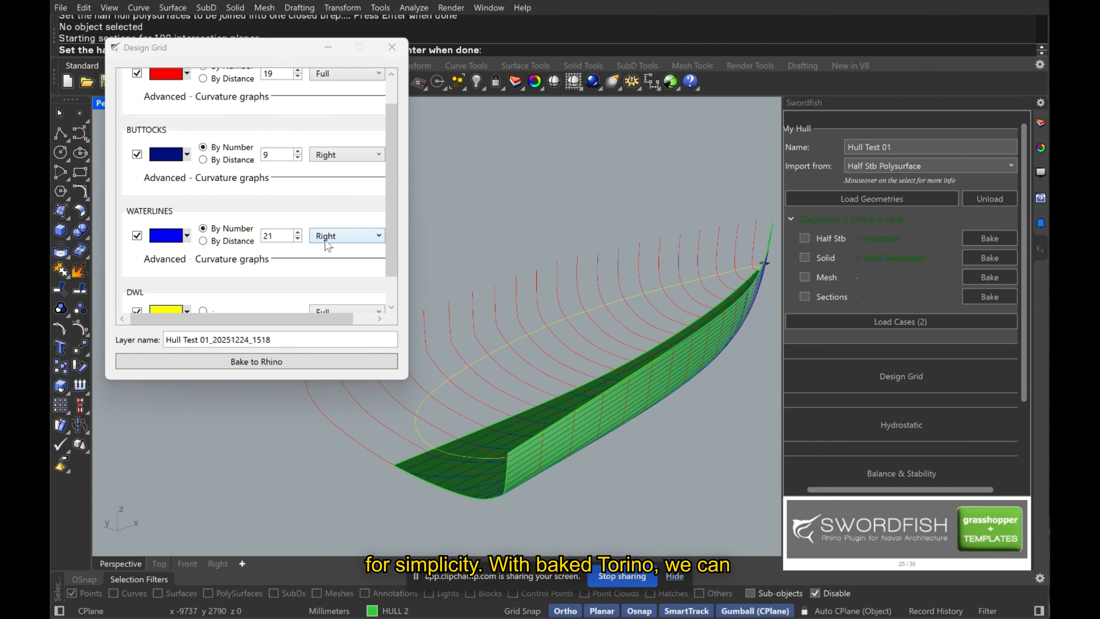
{"action": "left_click", "coordinate": [236, 367]}
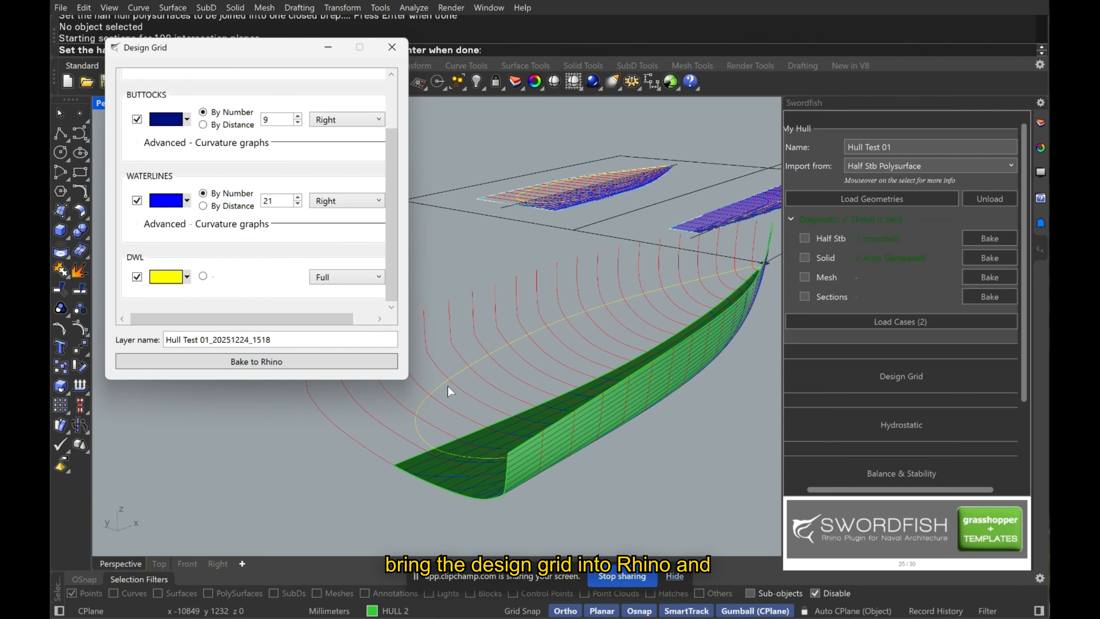
{"action": "right_click_drag", "start_coordinate": [447, 386], "coordinate": [579, 374]}
{"action": "scroll", "coordinate": [579, 374], "scroll_direction": "down", "scroll_amount": 7}
{"action": "scroll", "coordinate": [671, 266], "scroll_direction": "up", "scroll_amount": 6}
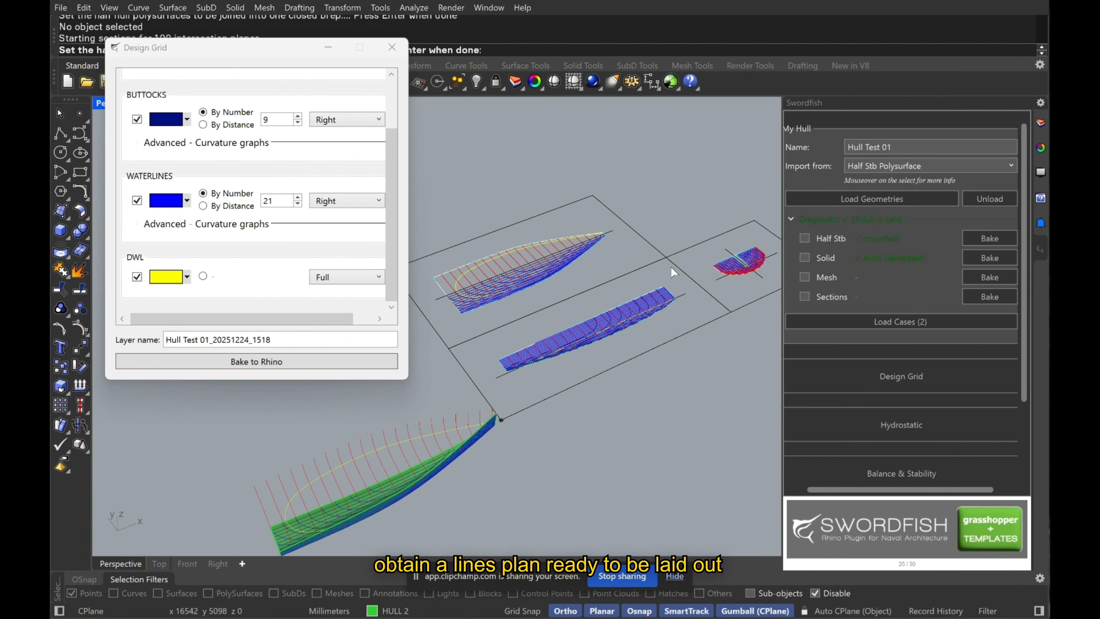
{"action": "scroll", "coordinate": [668, 271], "scroll_direction": "down", "scroll_amount": 6}
{"action": "scroll", "coordinate": [596, 325], "scroll_direction": "down", "scroll_amount": 2}
{"action": "scroll", "coordinate": [383, 166], "scroll_direction": "up", "scroll_amount": 3}
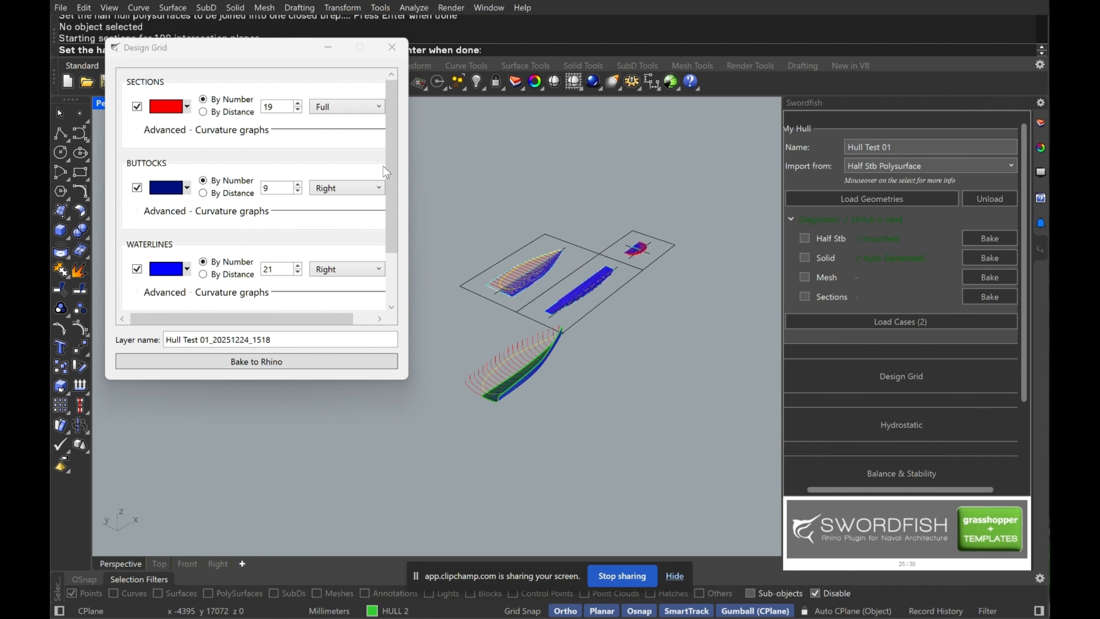
{"action": "left_click", "coordinate": [392, 46]}
Open the Hydrostatic module for the hull and enlarge its window vertically to show more of the results
{"action": "scroll", "coordinate": [514, 401], "scroll_direction": "up", "scroll_amount": 4}
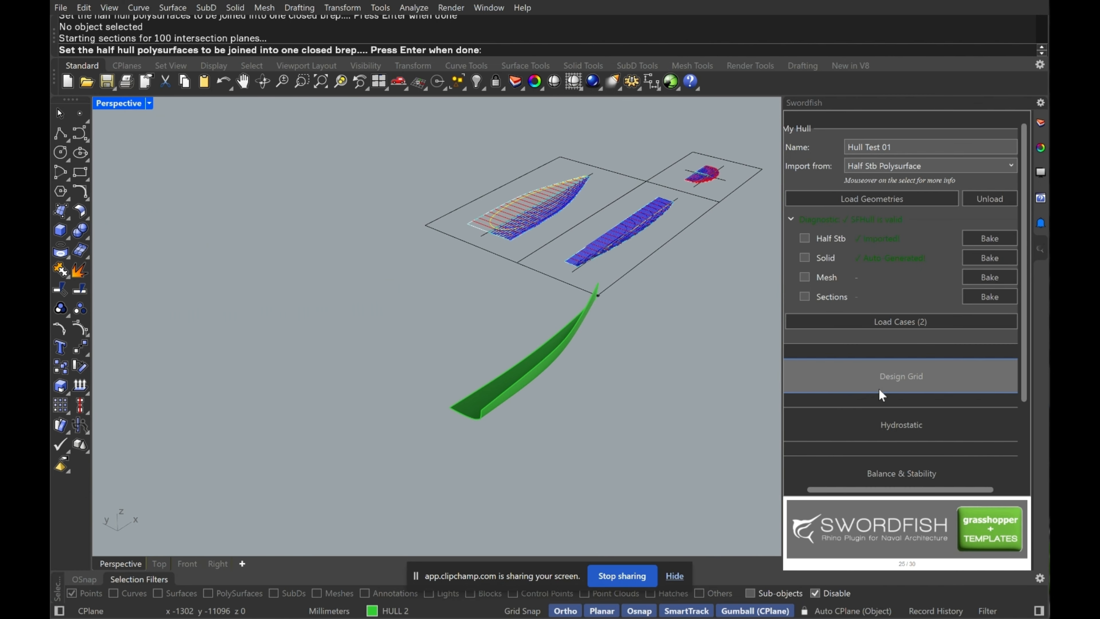
{"action": "scroll", "coordinate": [895, 408], "scroll_direction": "down", "scroll_amount": 1}
{"action": "left_click", "coordinate": [905, 392]}
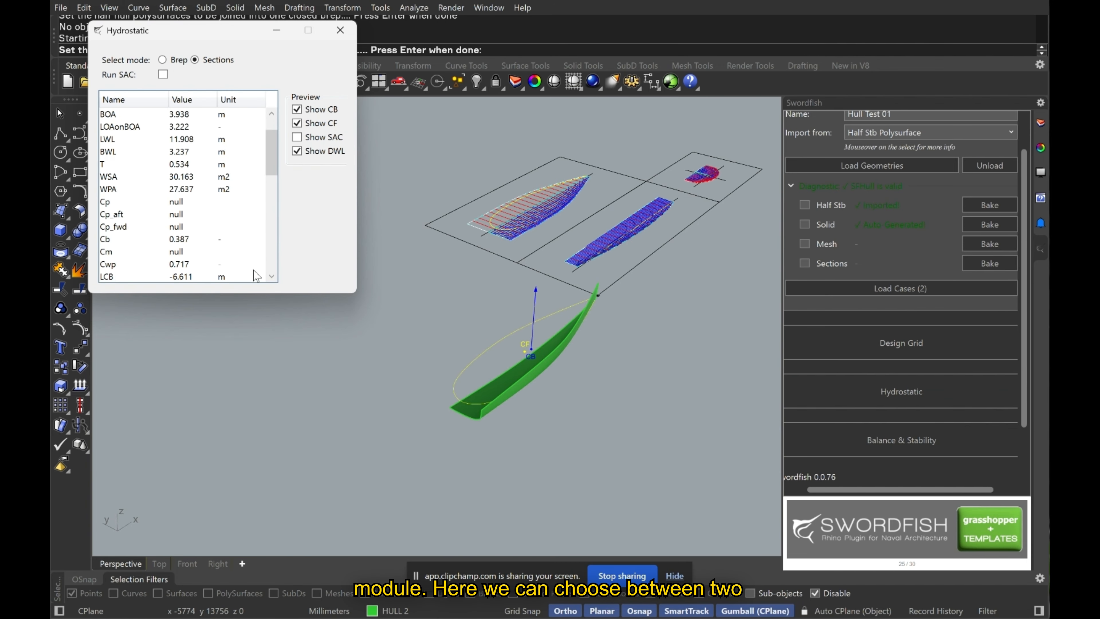
{"action": "left_click_drag", "start_coordinate": [257, 302], "coordinate": [260, 394]}
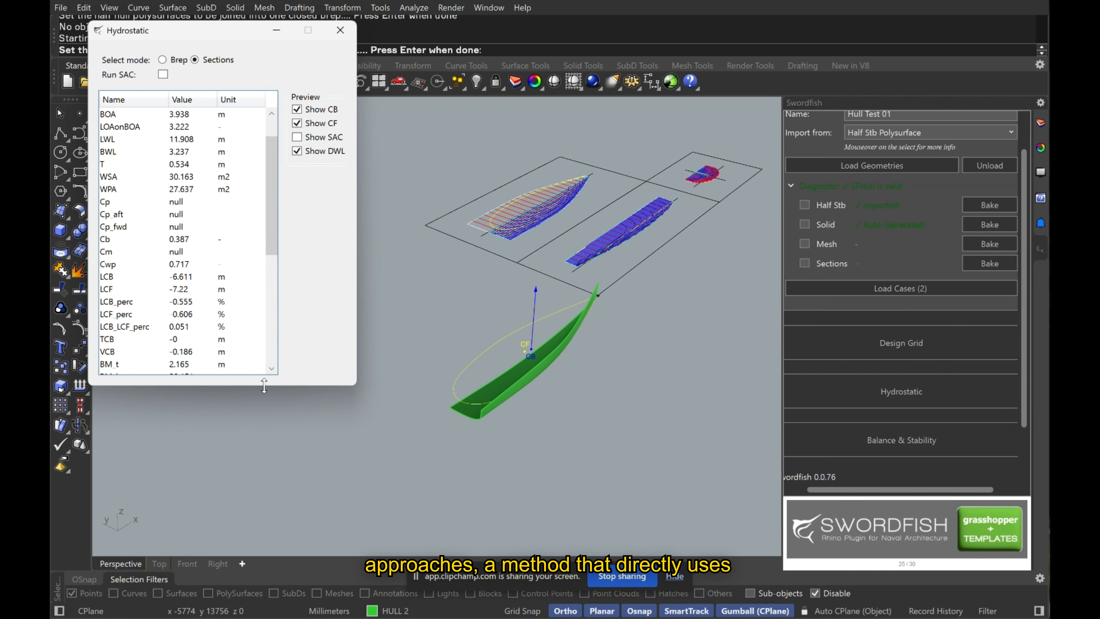
Switch the hydrostatic calculation to Brep mode, inspect the hull preview, and switch back to Sections mode
{"action": "scroll", "coordinate": [473, 355], "scroll_direction": "up", "scroll_amount": 3}
{"action": "right_click_drag", "start_coordinate": [476, 359], "coordinate": [481, 353]}
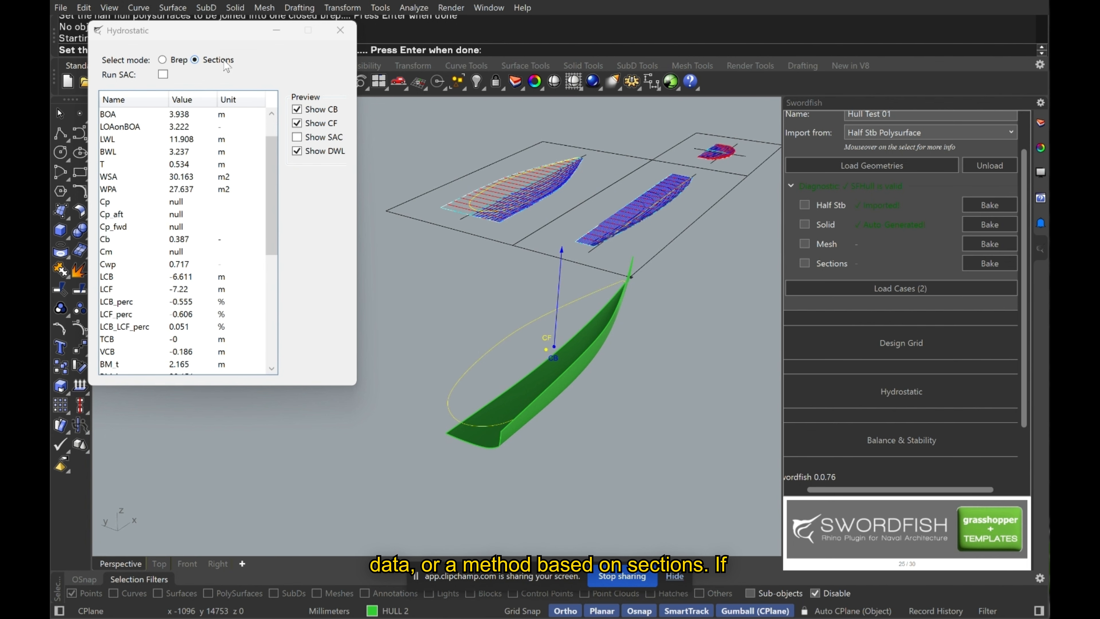
{"action": "left_click", "coordinate": [170, 60]}
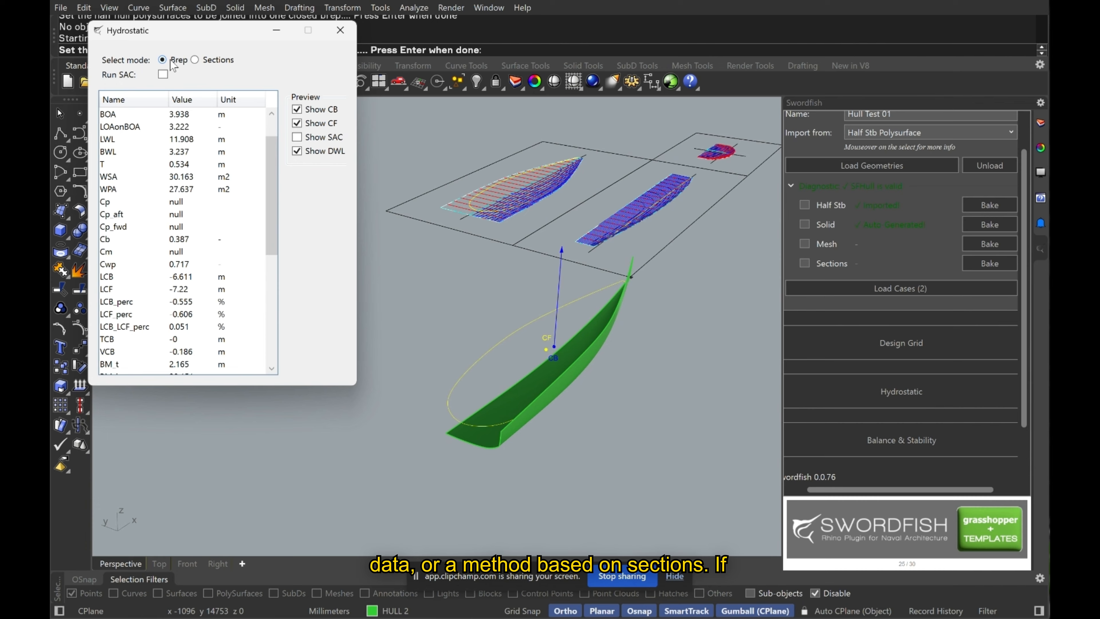
{"action": "mouse_move", "coordinate": [431, 361]}
{"action": "right_mouse_down"}
{"action": "mouse_move", "coordinate": [432, 372]}
{"action": "mouse_move", "coordinate": [453, 373]}
{"action": "mouse_move", "coordinate": [438, 373]}
{"action": "right_mouse_up"}
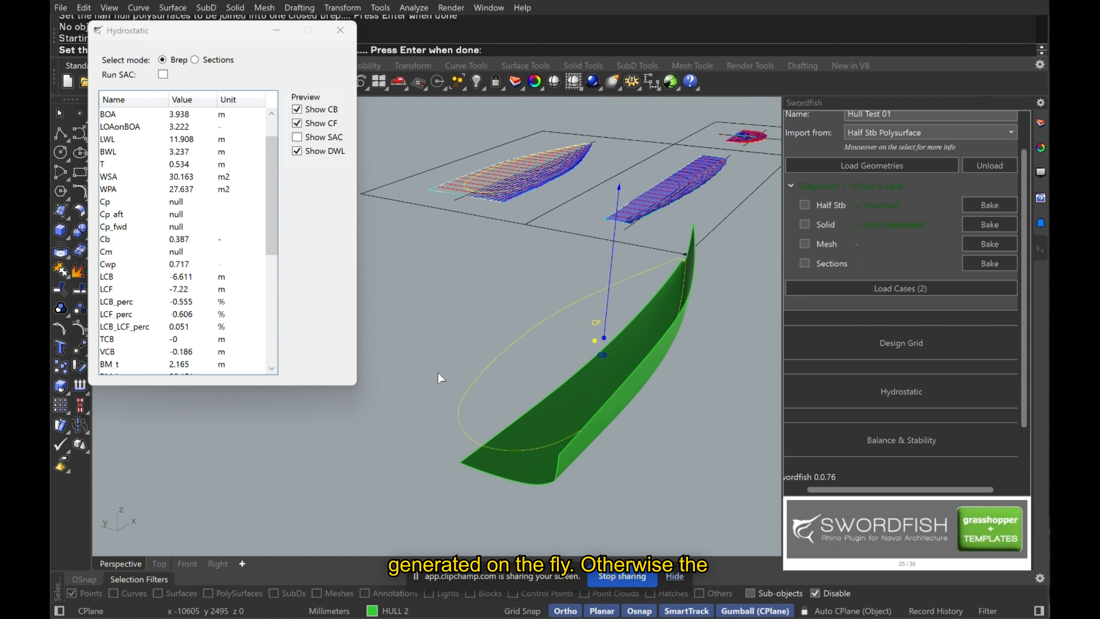
{"action": "left_click", "coordinate": [218, 61]}
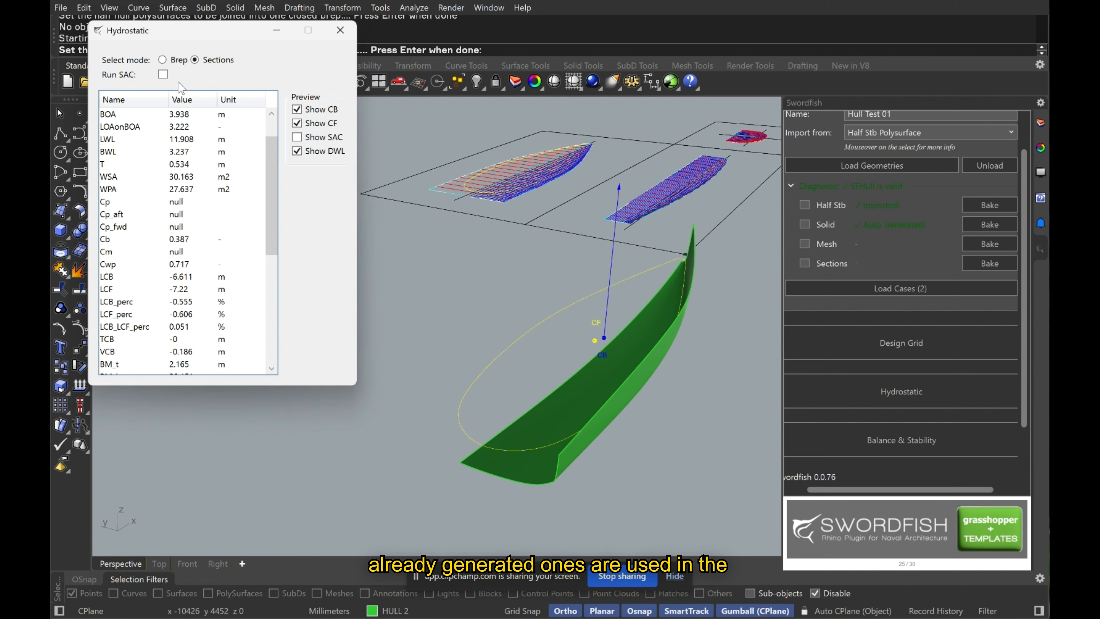
Turn on the SAC calculation, examine the sectional area curve and prismatic coefficients Cp, Cp_aft and Cp_fwd, and turn SAC off again
{"action": "mouse_move", "coordinate": [269, 169]}
{"action": "left_mouse_down"}
{"action": "mouse_move", "coordinate": [266, 276]}
{"action": "mouse_move", "coordinate": [268, 152]}
{"action": "left_mouse_up"}
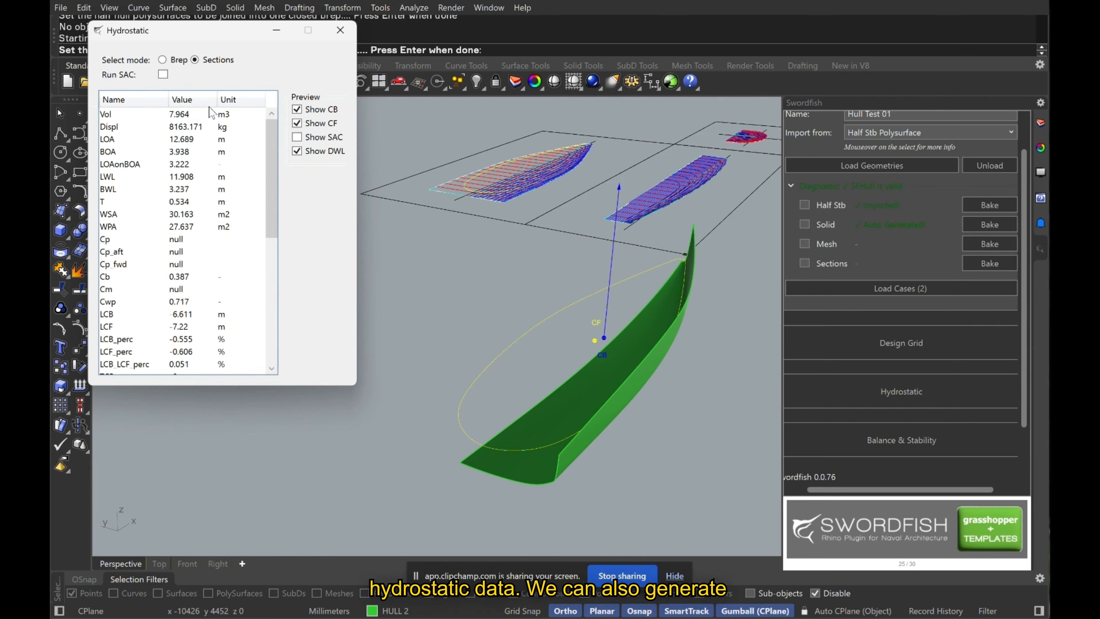
{"action": "left_click", "coordinate": [162, 74]}
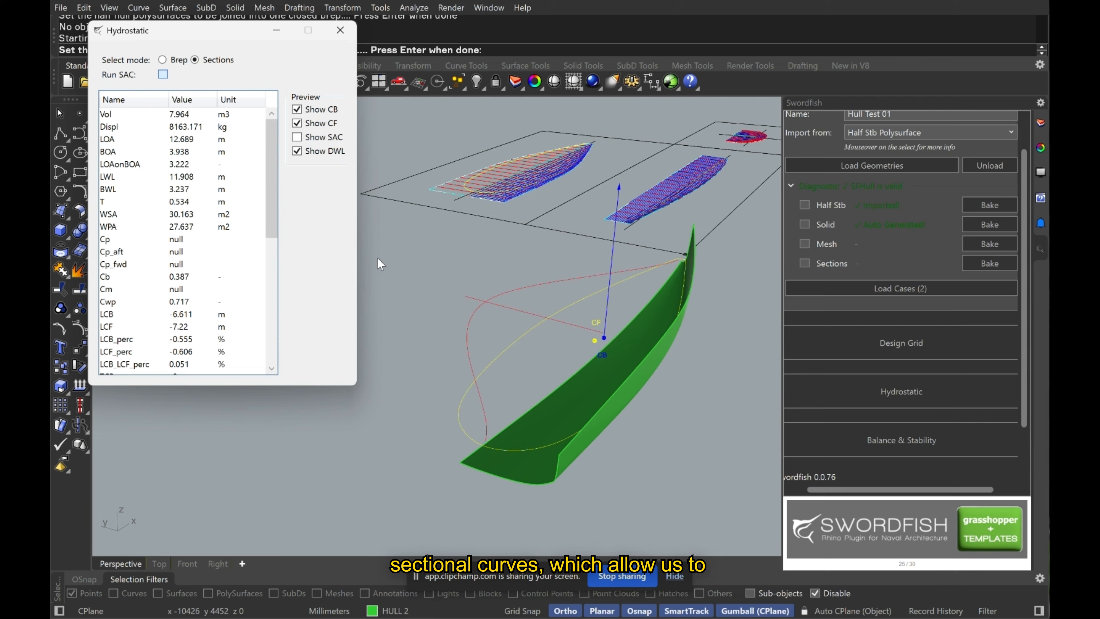
{"action": "scroll", "coordinate": [499, 251], "scroll_direction": "down", "scroll_amount": 2}
{"action": "right_click_drag", "start_coordinate": [499, 252], "coordinate": [460, 334]}
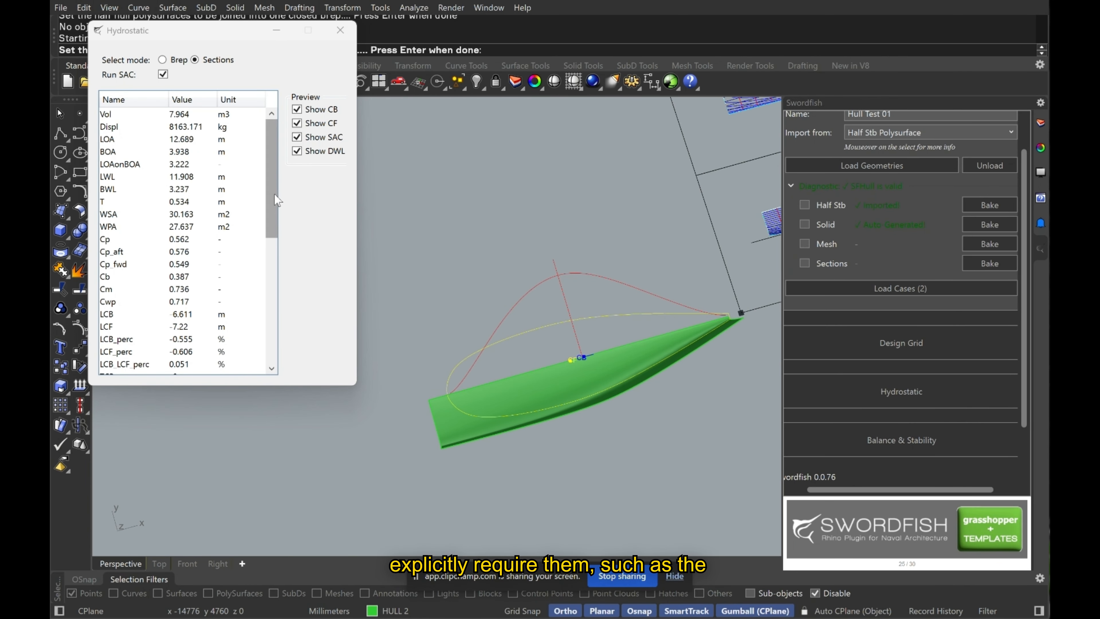
{"action": "scroll", "coordinate": [272, 204], "scroll_direction": "down", "scroll_amount": 1}
{"action": "left_click", "coordinate": [122, 214]}
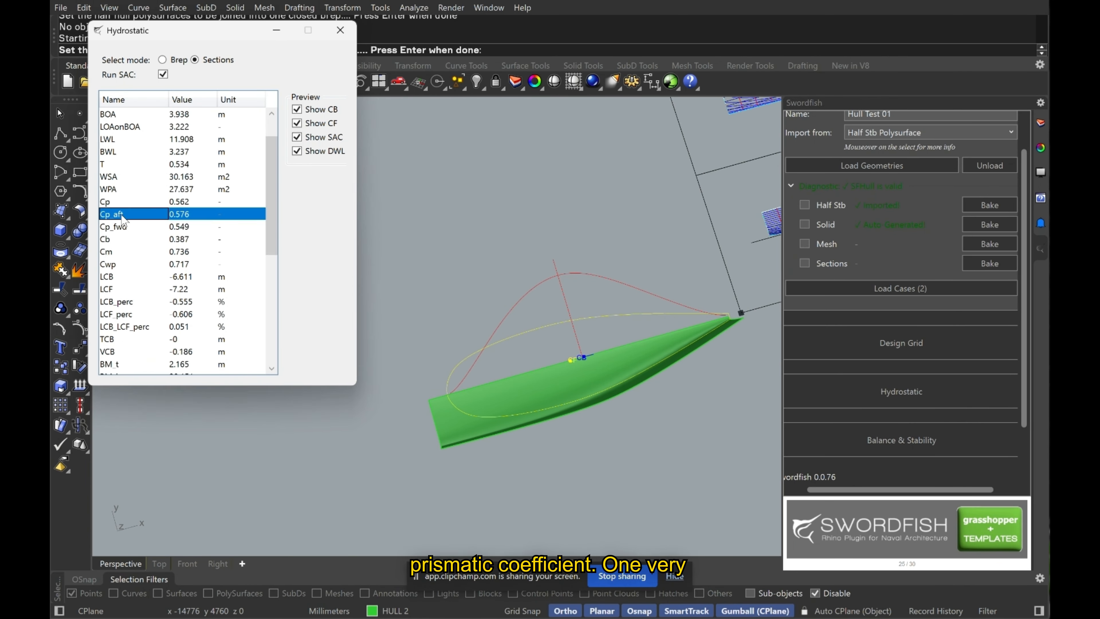
{"action": "left_click", "coordinate": [161, 227]}
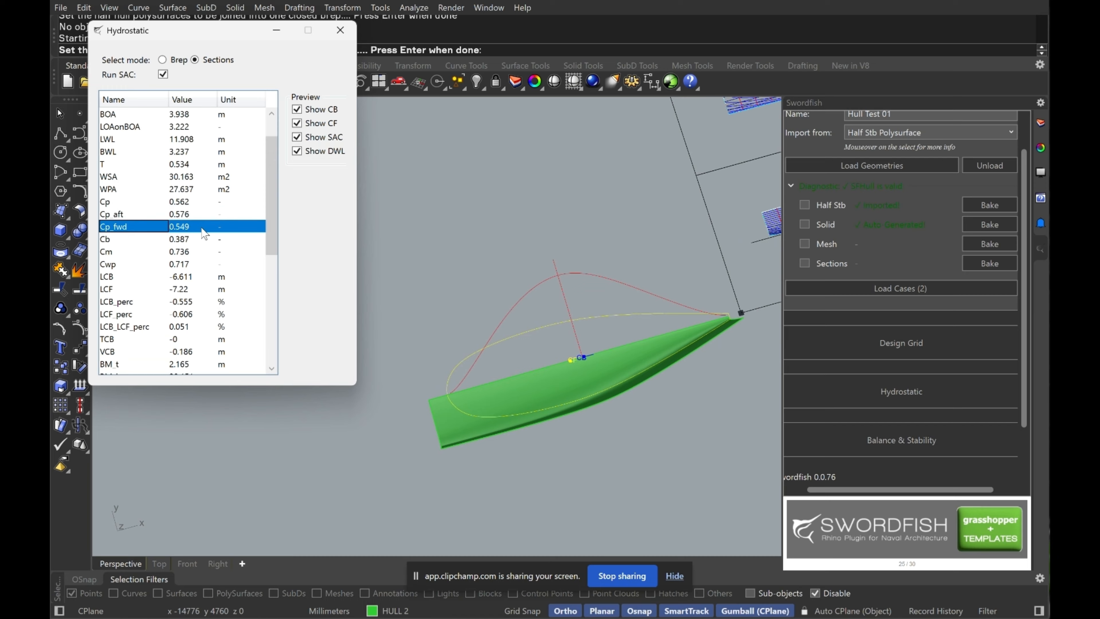
{"action": "left_click", "coordinate": [164, 76]}
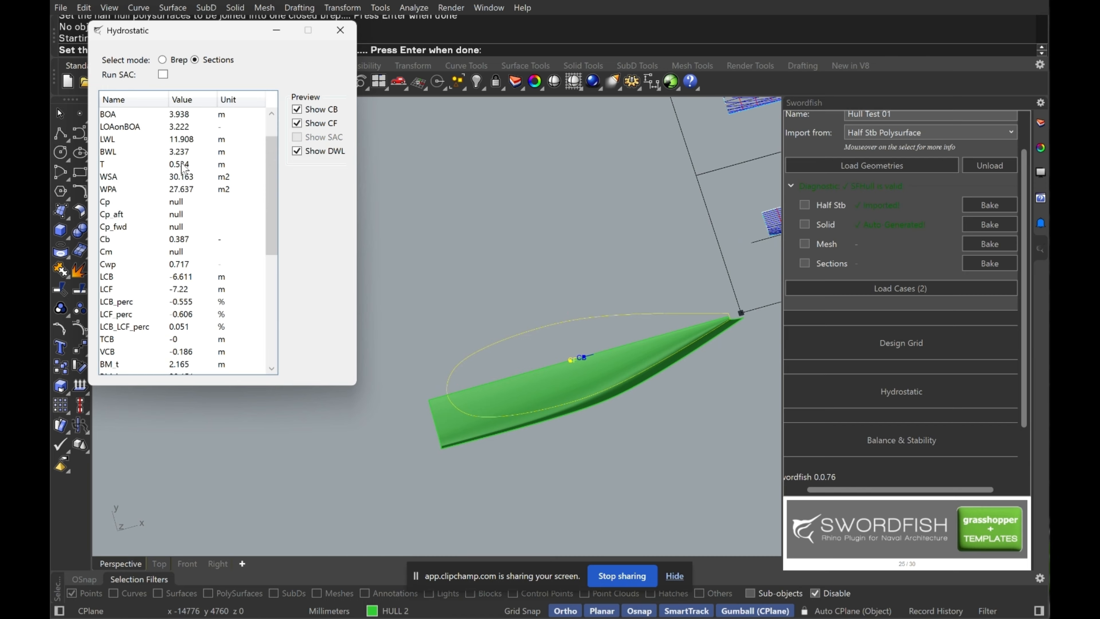
{"action": "left_click", "coordinate": [179, 203]}
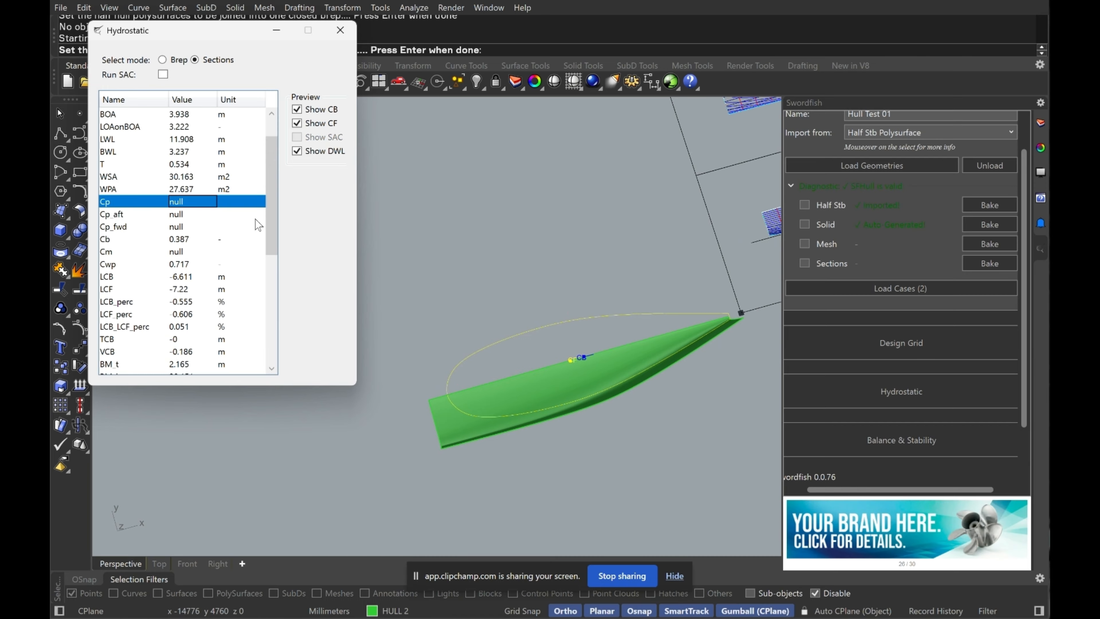
Move the Hydrostatic window clear of the toolbars and show the control points of the green hull surface
{"action": "scroll", "coordinate": [276, 207], "scroll_direction": "up", "scroll_amount": 1}
{"action": "right_click_drag", "start_coordinate": [603, 384], "coordinate": [539, 330]}
{"action": "left_click_drag", "start_coordinate": [236, 43], "coordinate": [240, 136]}
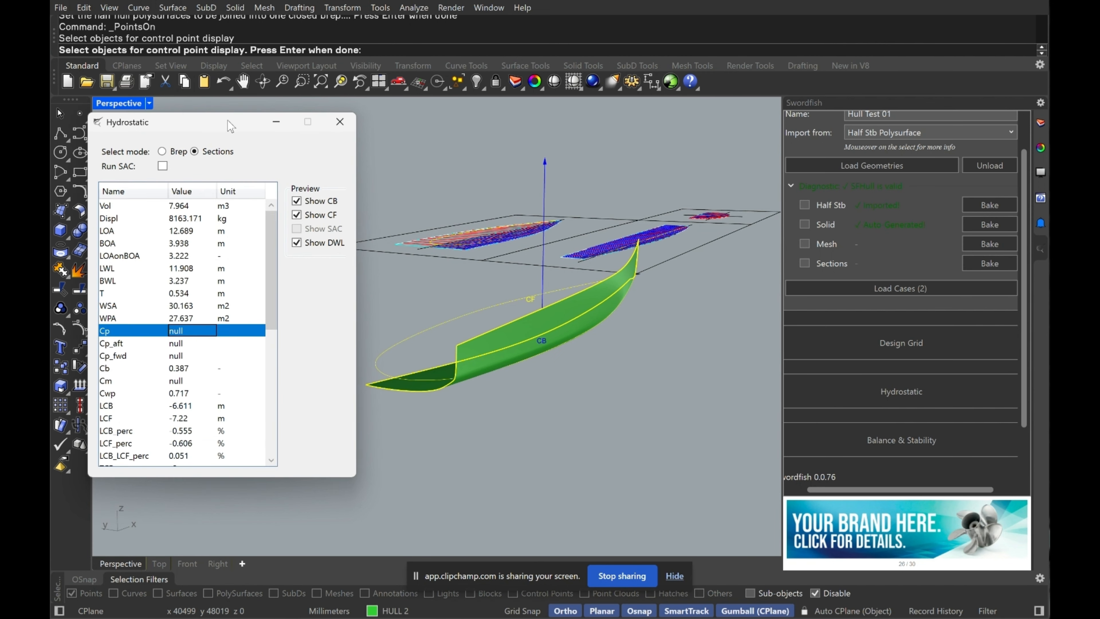
{"action": "right_click", "coordinate": [461, 293]}
{"action": "right_click", "coordinate": [461, 293]}
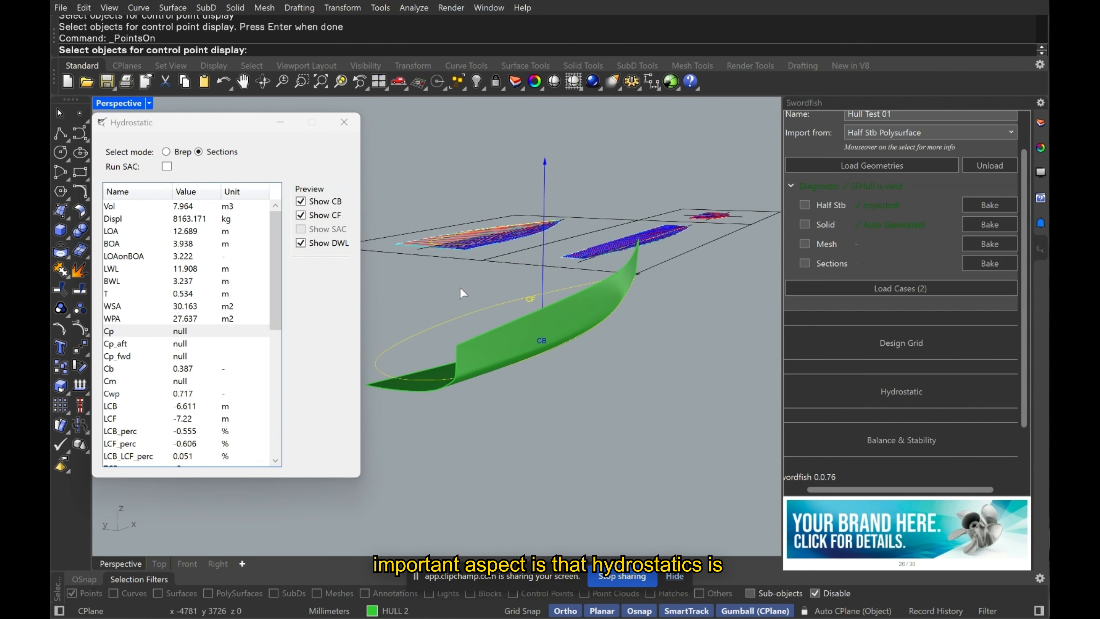
{"action": "left_click", "coordinate": [501, 343]}
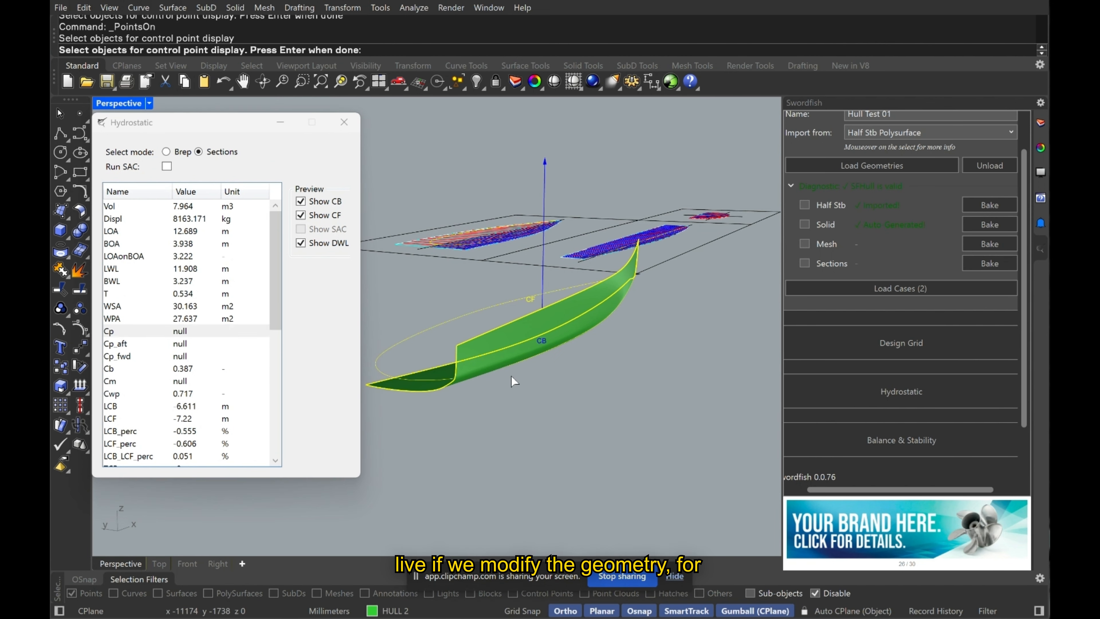
{"action": "right_click", "coordinate": [520, 390]}
Shift a control point near the hull's transom along the Y axis to test the live hydrostatic recalculation in Sections mode
{"action": "right_click_drag", "start_coordinate": [520, 377], "coordinate": [508, 398]}
{"action": "left_click", "coordinate": [496, 384]}
{"action": "left_click_drag", "start_coordinate": [459, 381], "coordinate": [484, 383]}
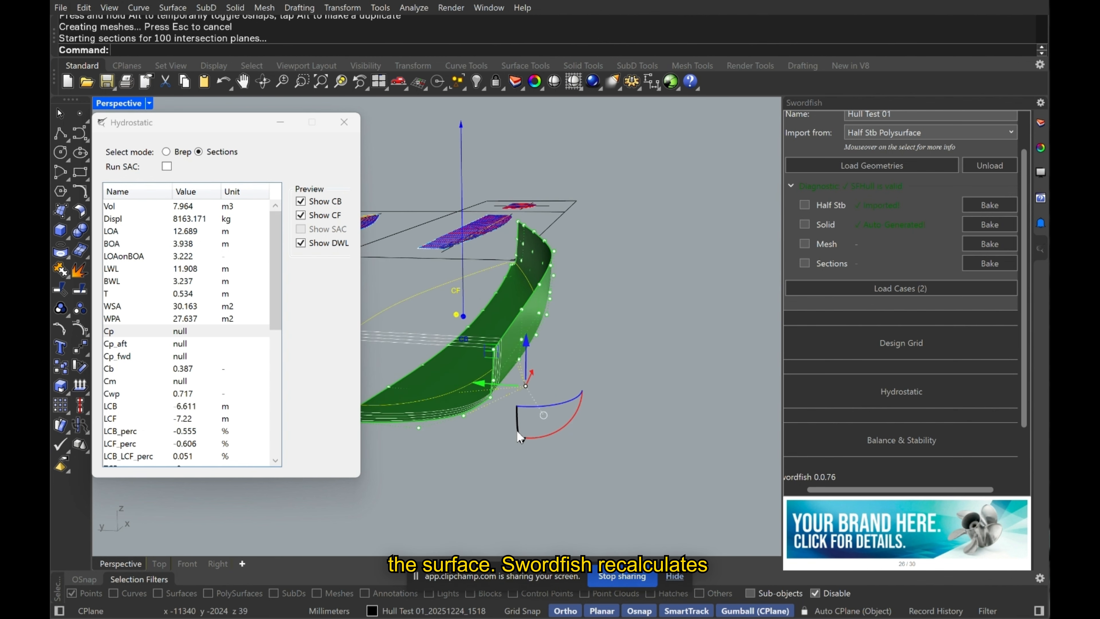
{"action": "right_click_drag", "start_coordinate": [493, 401], "coordinate": [511, 425]}
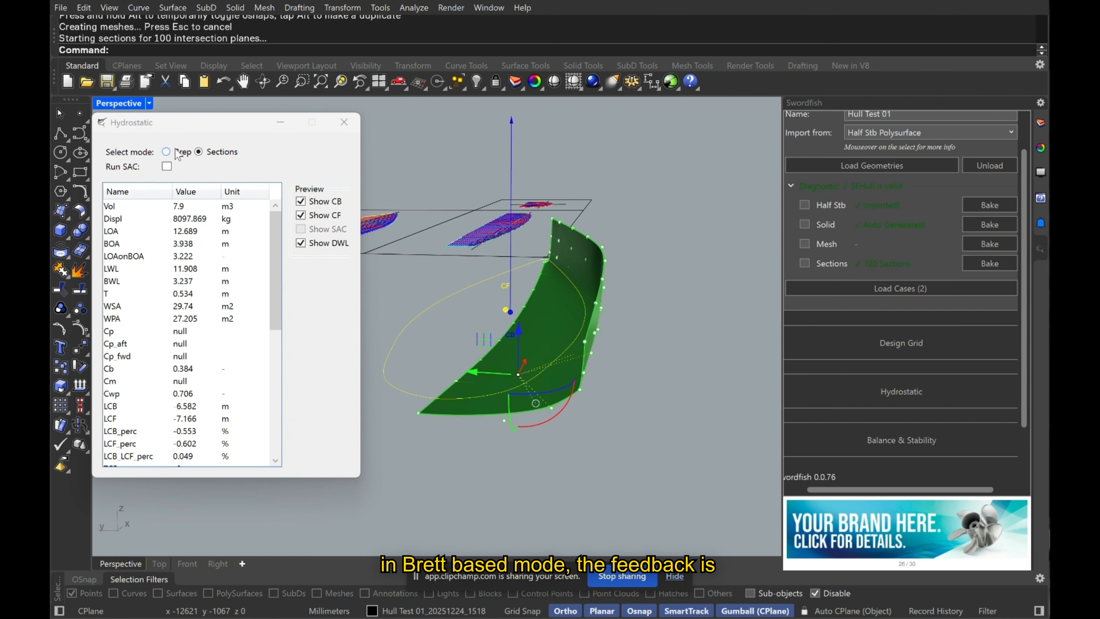
Switch the hydrostatic calculation to Brep mode, try shifting the same transom control point along the Y axis, and undo the control-point moves
{"action": "left_click", "coordinate": [165, 151]}
{"action": "left_click_drag", "start_coordinate": [474, 372], "coordinate": [524, 376]}
{"action": "left_click_drag", "start_coordinate": [524, 376], "coordinate": [548, 372]}
{"action": "key", "text": "ctrl+z"}
{"action": "left_click", "coordinate": [594, 374]}
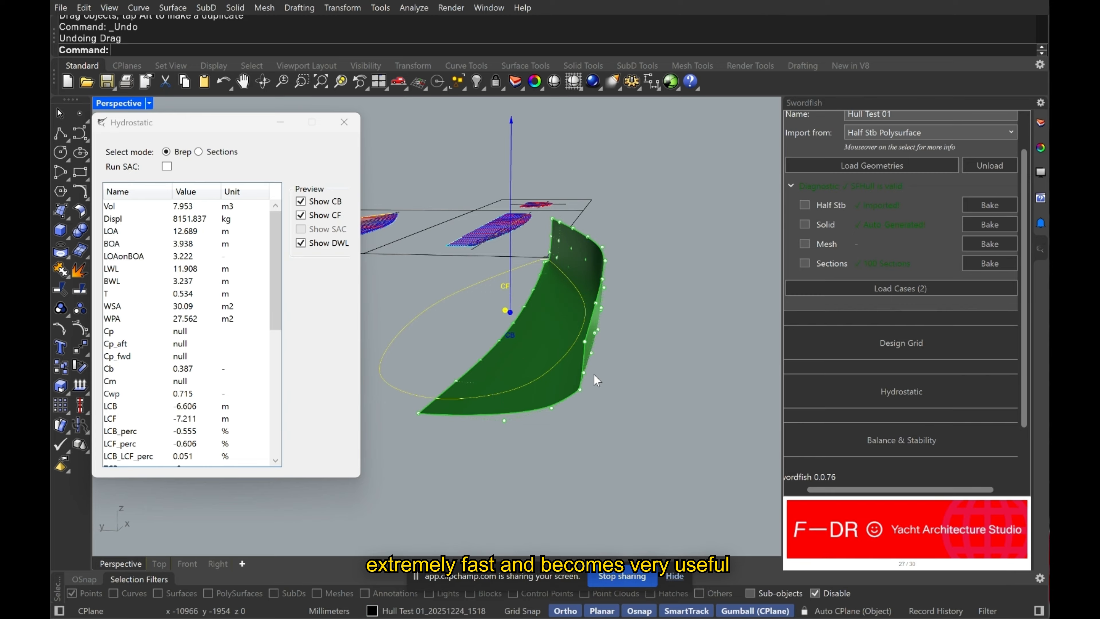
Close the Hydrostatic module and open the Balance & Stability module, placing its window so the hull preview is visible
{"action": "right_click_drag", "start_coordinate": [559, 363], "coordinate": [525, 348]}
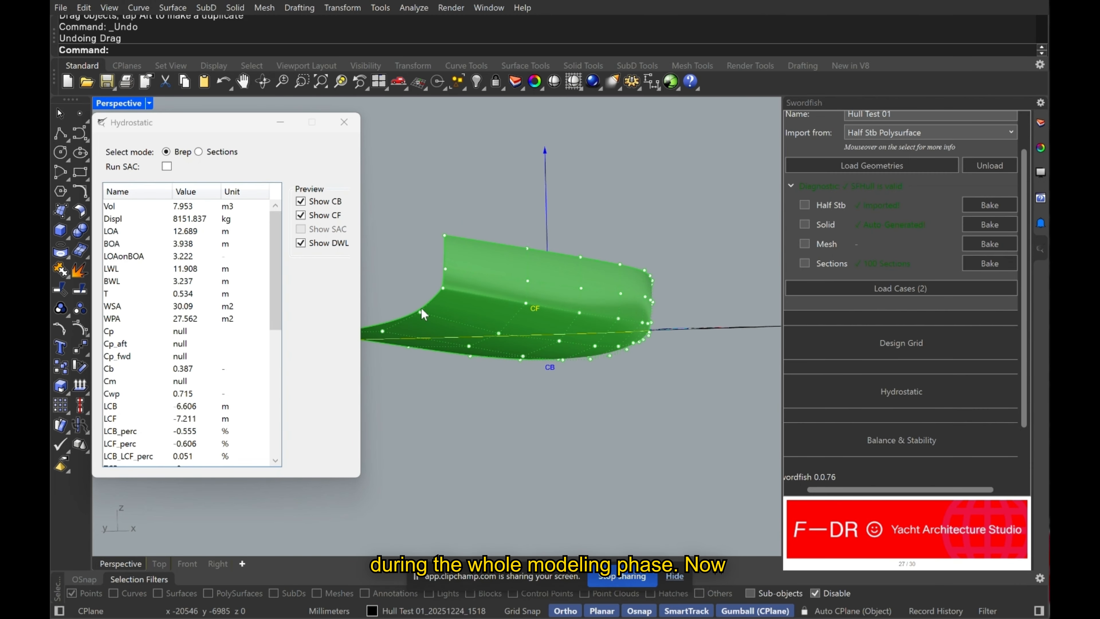
{"action": "left_click", "coordinate": [344, 122]}
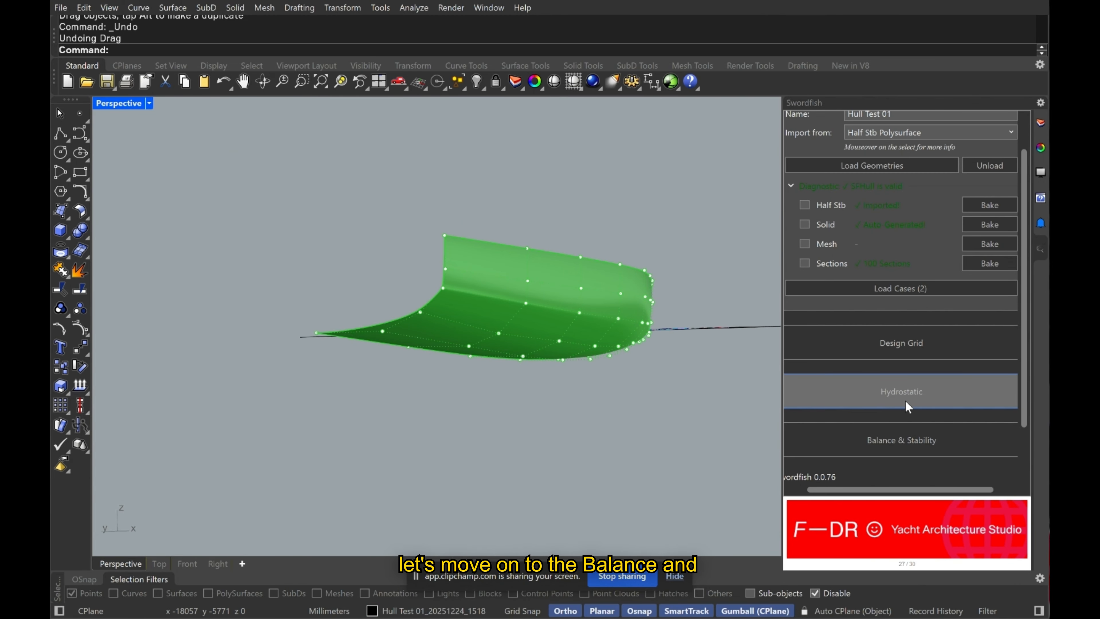
{"action": "left_click", "coordinate": [901, 440]}
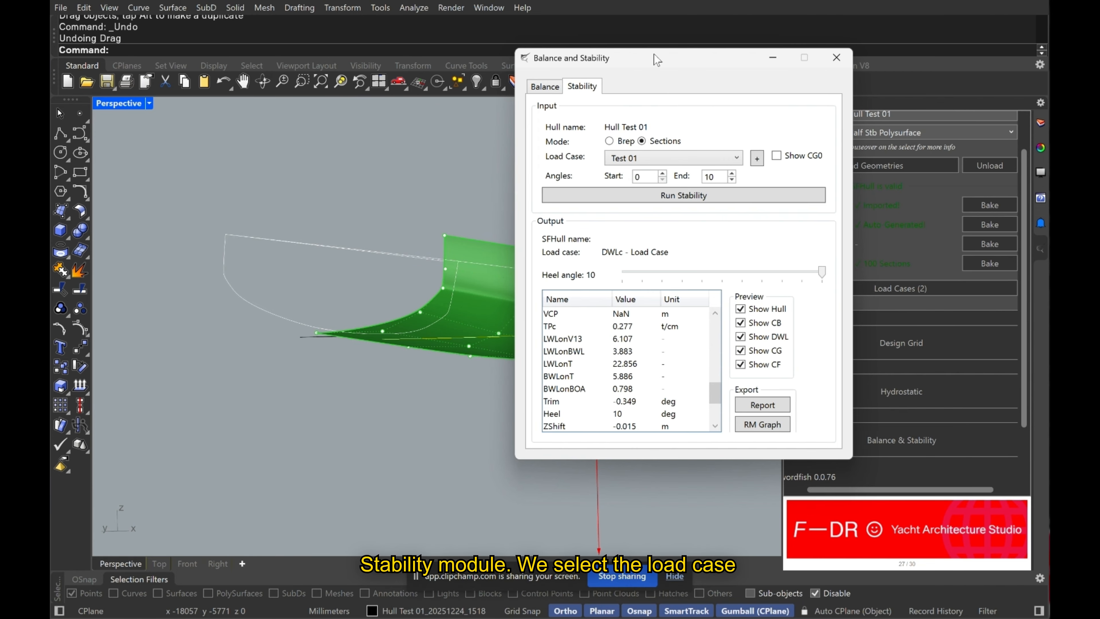
{"action": "left_click_drag", "start_coordinate": [654, 53], "coordinate": [741, 93]}
{"action": "right_click_drag", "start_coordinate": [359, 245], "coordinate": [342, 273]}
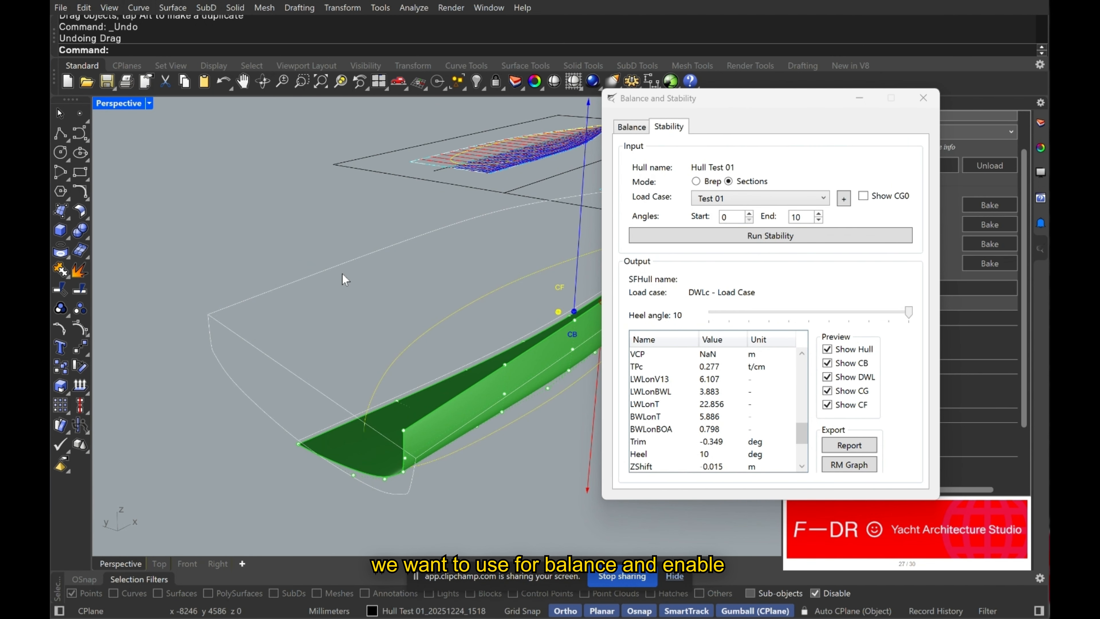
{"action": "scroll", "coordinate": [342, 274], "scroll_direction": "down", "scroll_amount": 2}
Run the Balance calculation for Hull Test 01 in Sections mode using the load case DWLc - Load Case
{"action": "left_click", "coordinate": [641, 127]}
{"action": "mouse_move", "coordinate": [690, 109]}
{"action": "left_mouse_down"}
{"action": "mouse_move", "coordinate": [672, 108]}
{"action": "mouse_move", "coordinate": [715, 109]}
{"action": "mouse_move", "coordinate": [693, 111]}
{"action": "left_mouse_up"}
{"action": "left_click", "coordinate": [733, 201]}
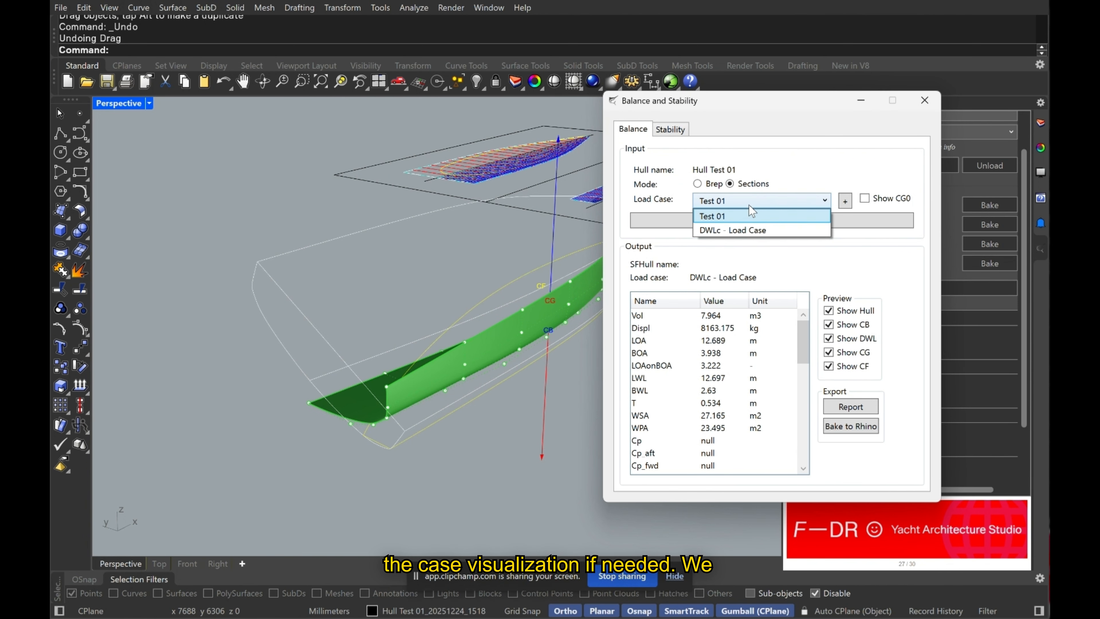
{"action": "left_click", "coordinate": [750, 227]}
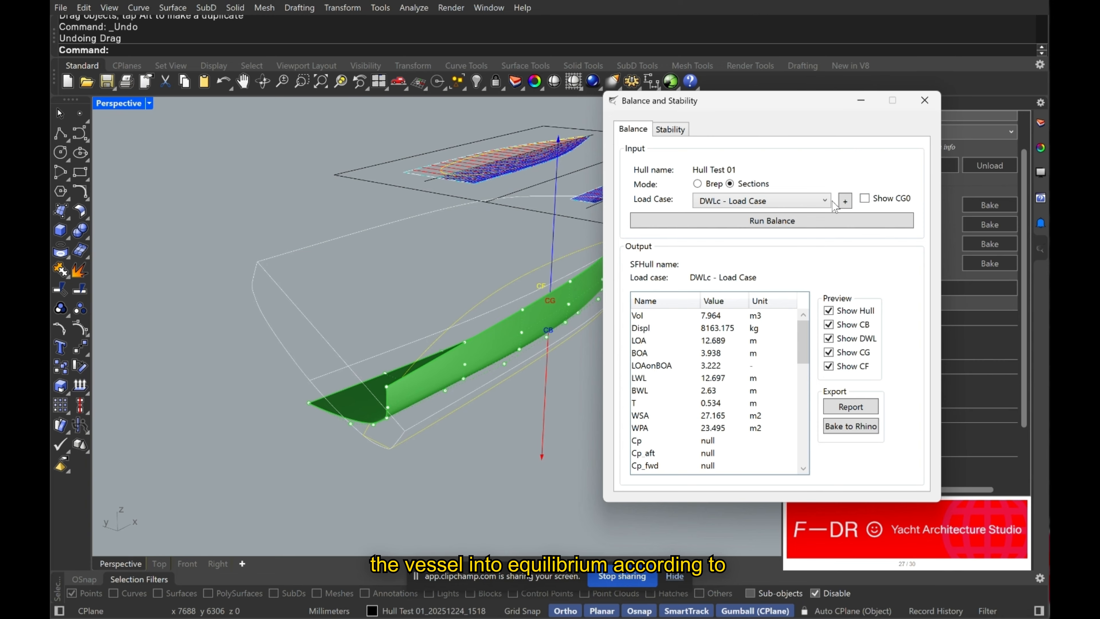
{"action": "left_click", "coordinate": [784, 220]}
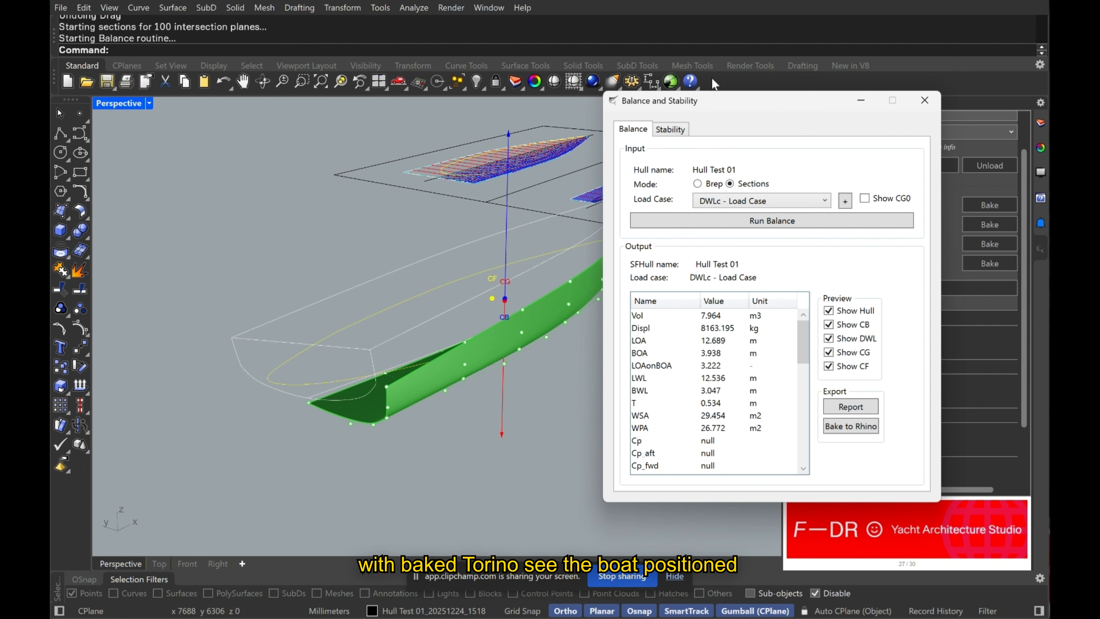
Bake the balanced hull to Rhino with the module window moved aside, and delete the baked objects again
{"action": "left_click_drag", "start_coordinate": [720, 102], "coordinate": [798, 92]}
{"action": "right_click_drag", "start_coordinate": [386, 364], "coordinate": [536, 389]}
{"action": "left_click", "coordinate": [927, 414]}
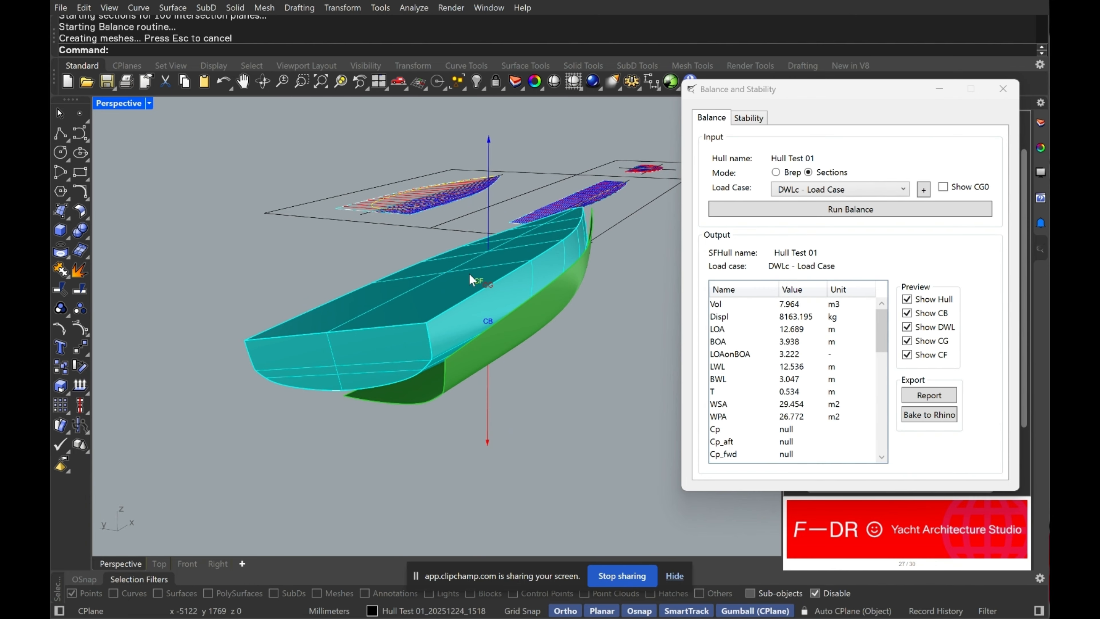
{"action": "left_click", "coordinate": [428, 299]}
{"action": "key", "text": "Delete"}
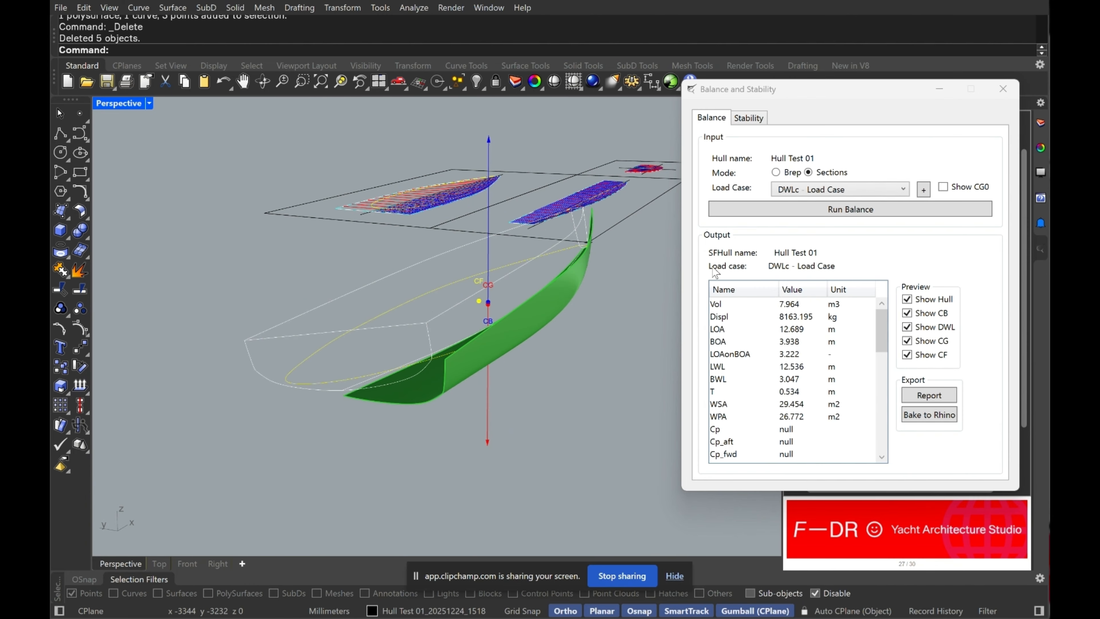
Run the Stability calculation in Sections mode for DWLc - Load Case with heel angles from 0 to 90
{"action": "left_click", "coordinate": [752, 123]}
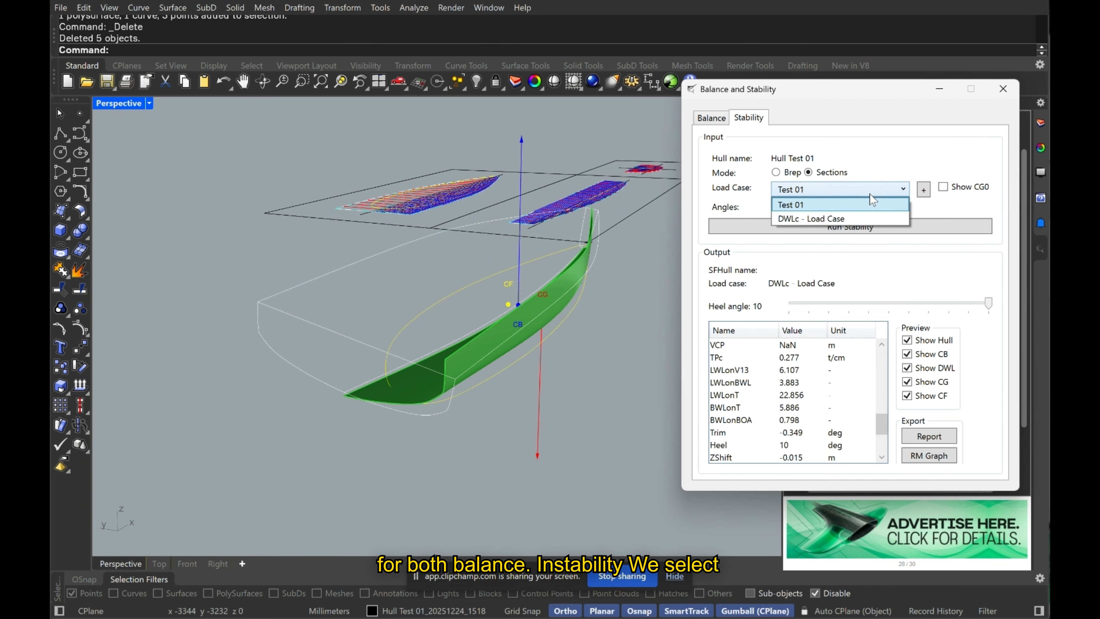
{"action": "left_click", "coordinate": [847, 216]}
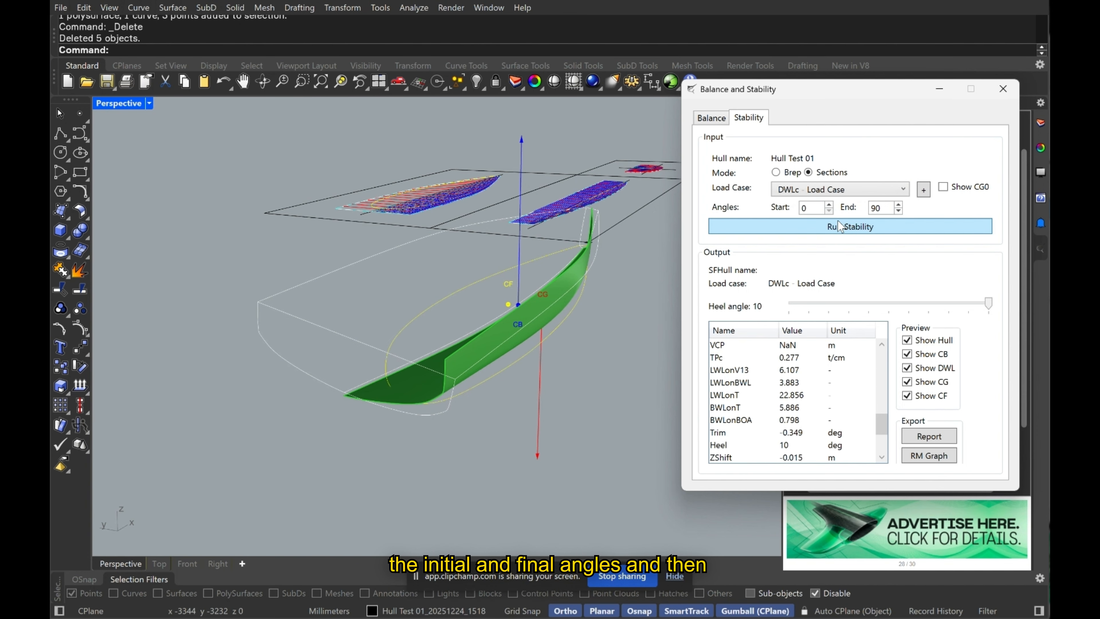
{"action": "left_click", "coordinate": [838, 225]}
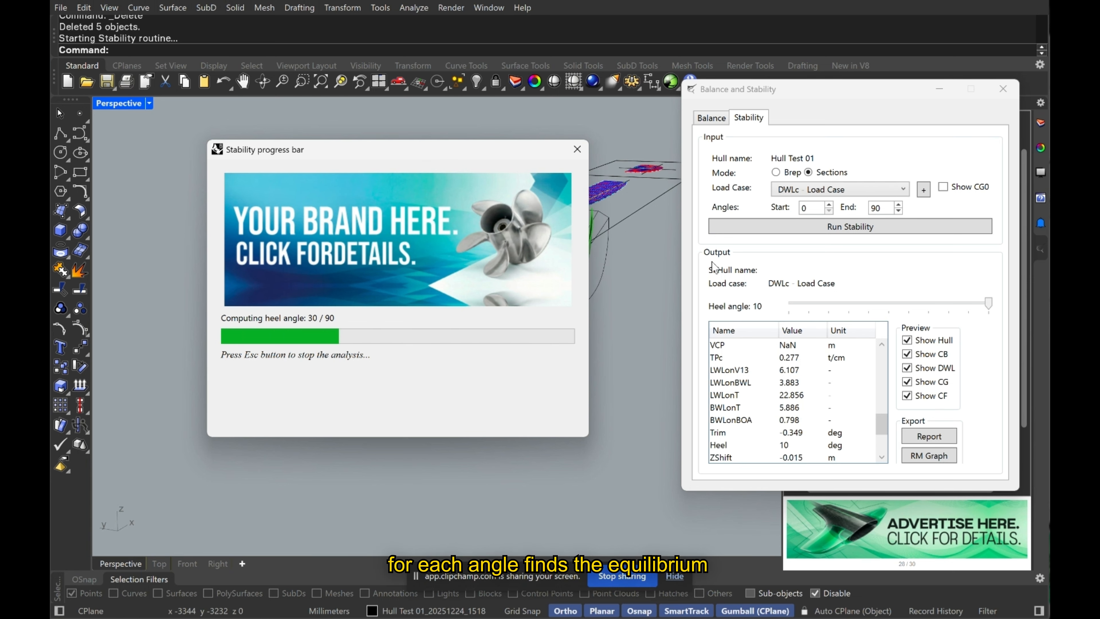
{"action": "left_click_drag", "start_coordinate": [498, 150], "coordinate": [397, 321]}
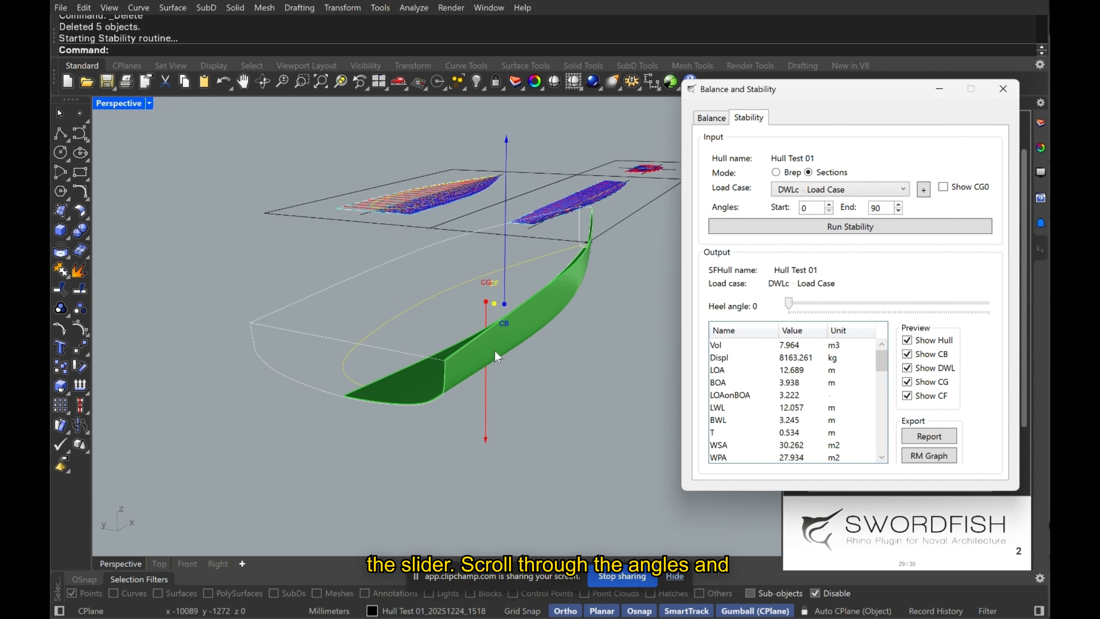
Inspect the hull's attitude, waterline and result values with the heel angle slider and the stability output table
{"action": "right_click_drag", "start_coordinate": [494, 356], "coordinate": [498, 295]}
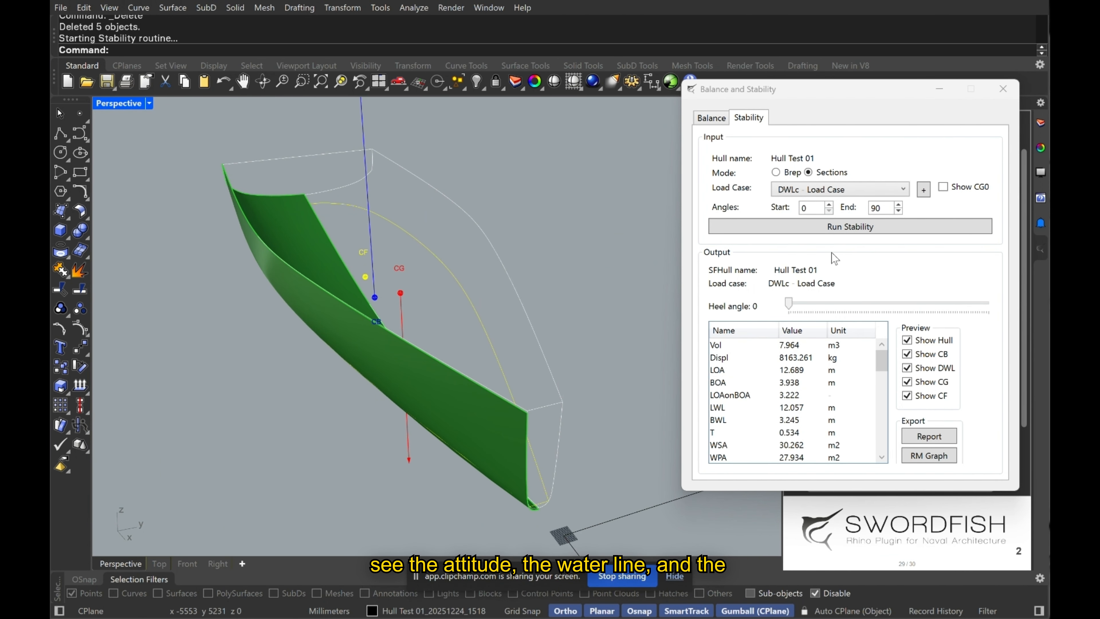
{"action": "mouse_move", "coordinate": [789, 303]}
{"action": "left_mouse_down"}
{"action": "mouse_move", "coordinate": [949, 315]}
{"action": "mouse_move", "coordinate": [780, 311]}
{"action": "left_mouse_up"}
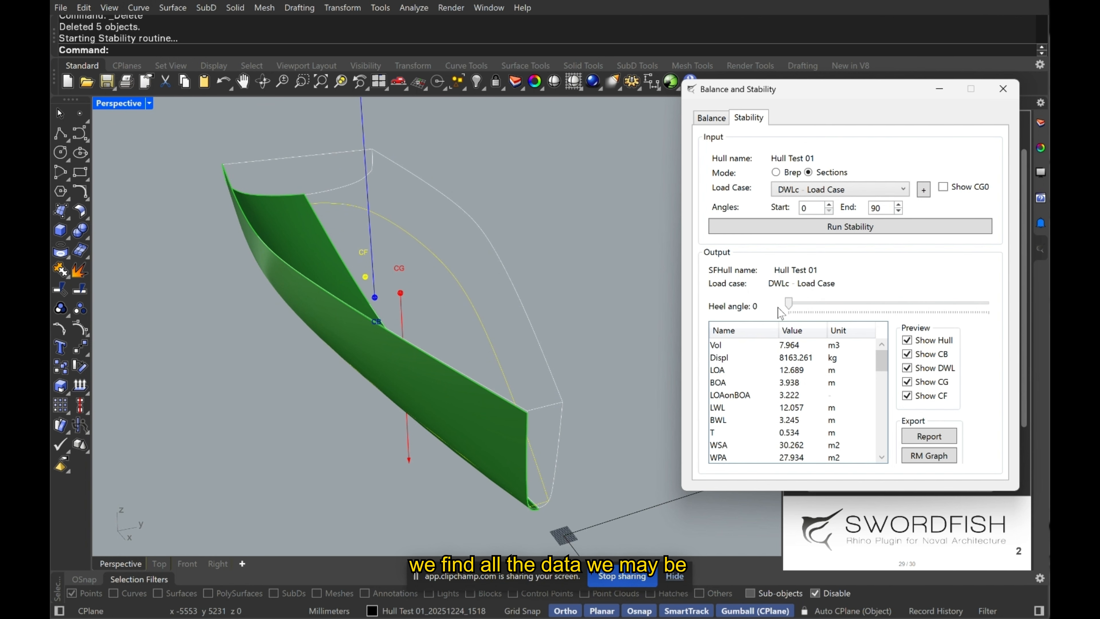
{"action": "mouse_move", "coordinate": [883, 350]}
{"action": "left_mouse_down"}
{"action": "mouse_move", "coordinate": [884, 412]}
{"action": "mouse_move", "coordinate": [885, 348]}
{"action": "left_mouse_up"}
Show the RM Graph of the stability results, move it clear of the module window to view the curve, and close it
{"action": "left_click", "coordinate": [929, 456]}
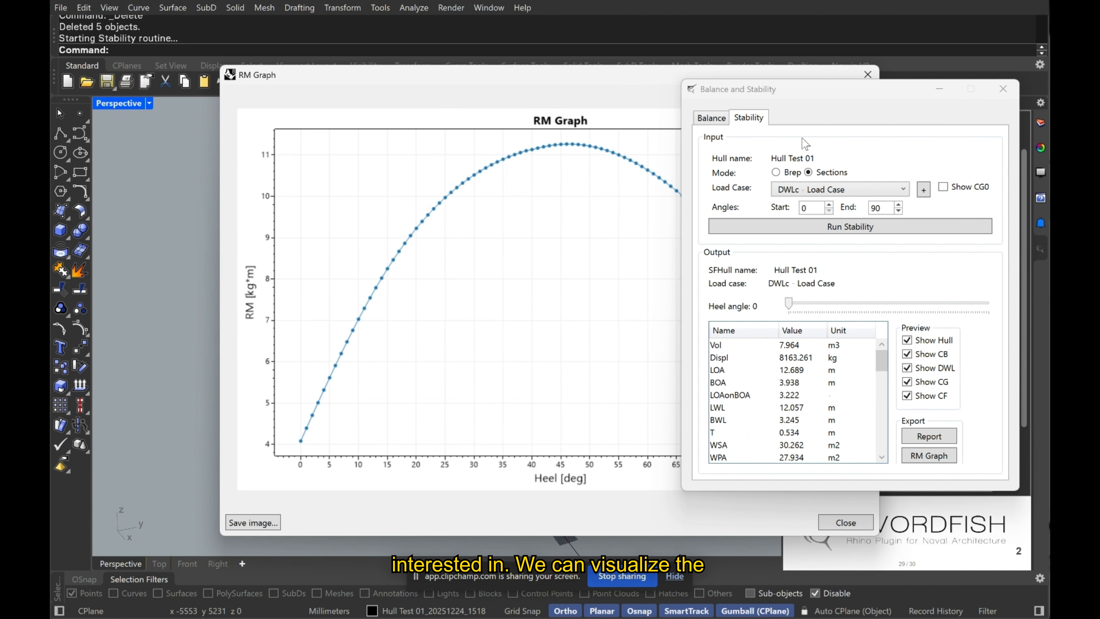
{"action": "left_click_drag", "start_coordinate": [669, 72], "coordinate": [498, 32]}
{"action": "left_click", "coordinate": [682, 36]}
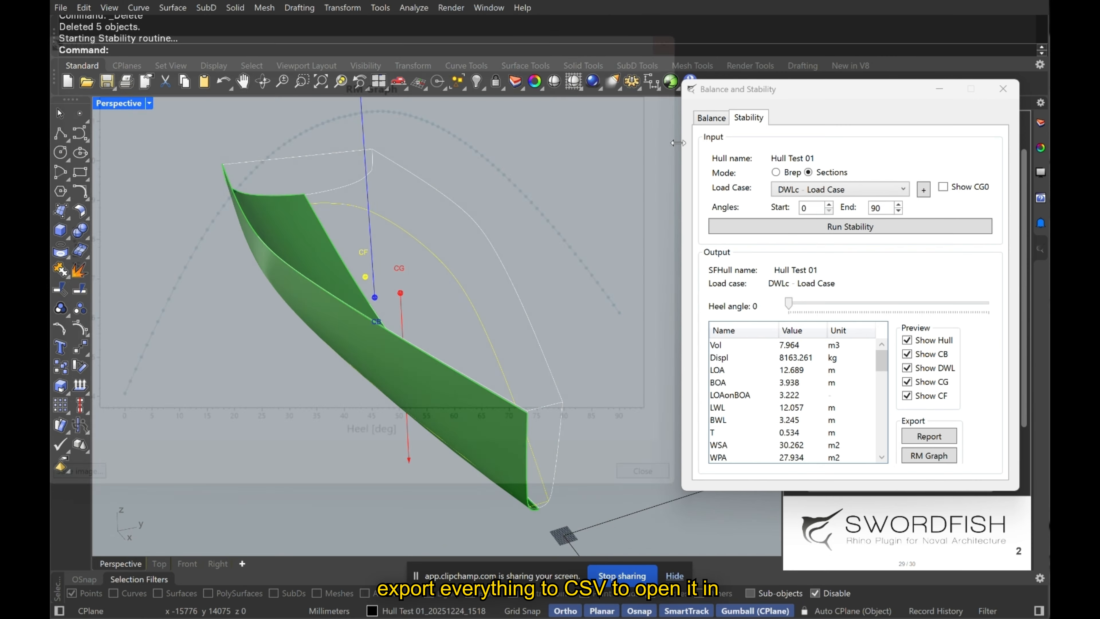
Enlarge the Balance and Stability window, open the CSV table of stability results per heel angle, and export it to CSV
{"action": "left_click_drag", "start_coordinate": [904, 491], "coordinate": [905, 551]}
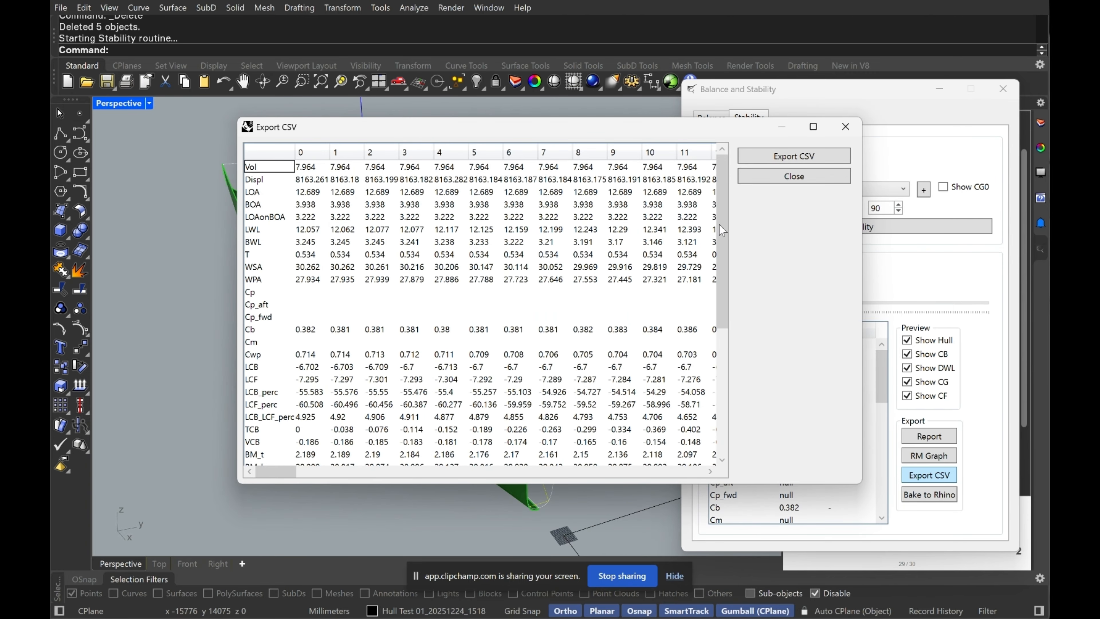
{"action": "left_click_drag", "start_coordinate": [720, 226], "coordinate": [739, 180]}
{"action": "mouse_move", "coordinate": [289, 480]}
{"action": "left_mouse_down"}
{"action": "mouse_move", "coordinate": [433, 480]}
{"action": "mouse_move", "coordinate": [289, 480]}
{"action": "left_mouse_up"}
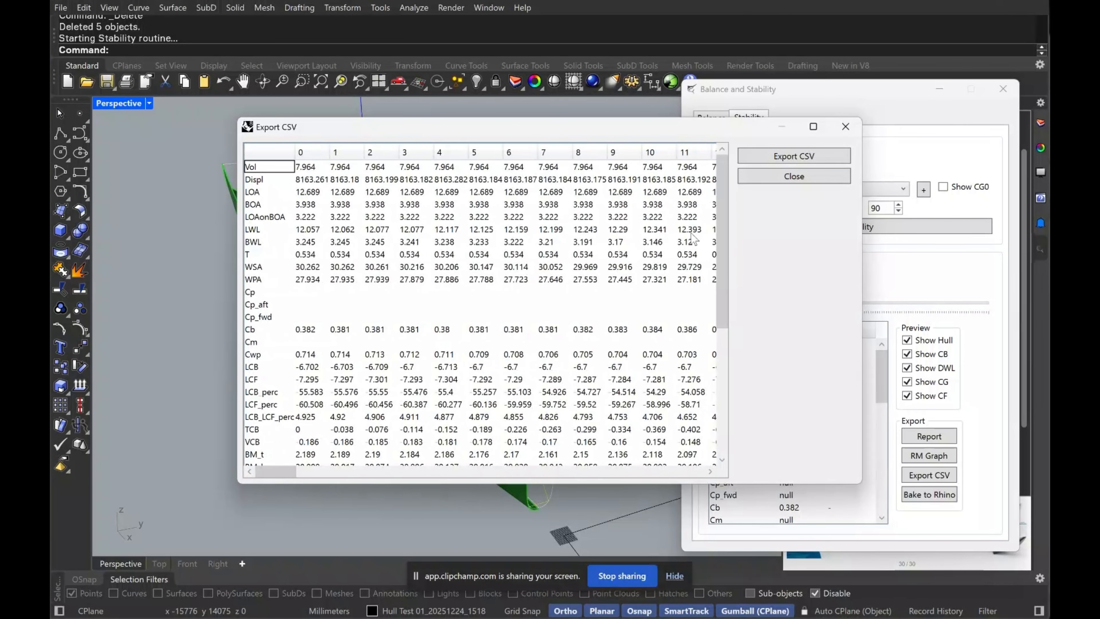
{"action": "left_click", "coordinate": [770, 158]}
{"action": "left_click", "coordinate": [492, 479]}
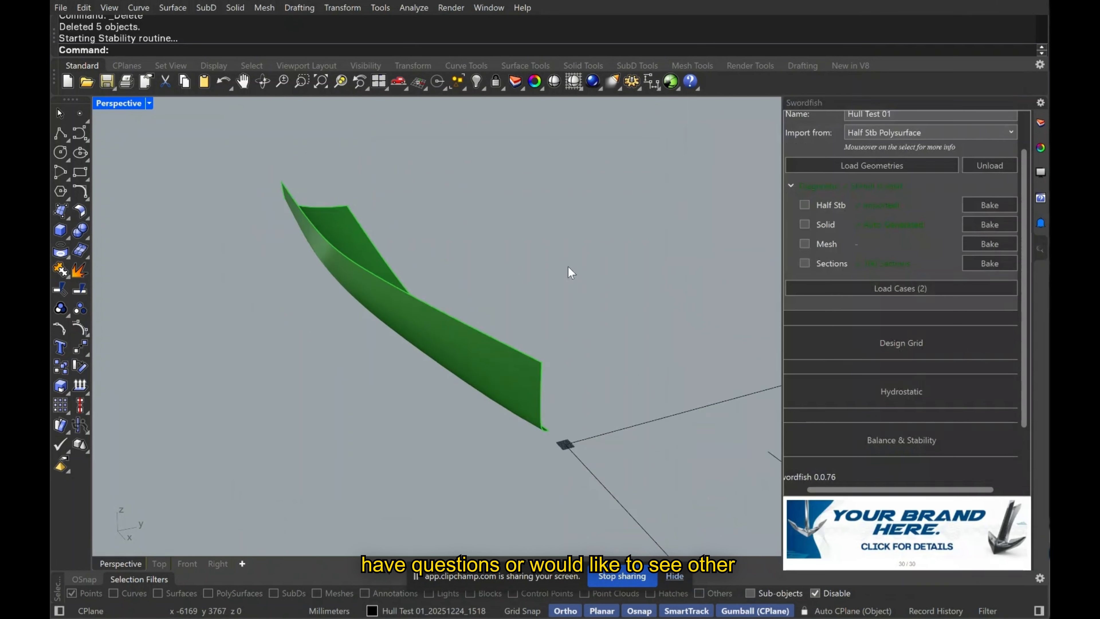
{"action": "scroll", "coordinate": [567, 266], "scroll_direction": "down", "scroll_amount": 5}
{"action": "right_click_drag", "start_coordinate": [568, 265], "coordinate": [590, 344]}
{"action": "scroll", "coordinate": [502, 322], "scroll_direction": "up", "scroll_amount": 4}
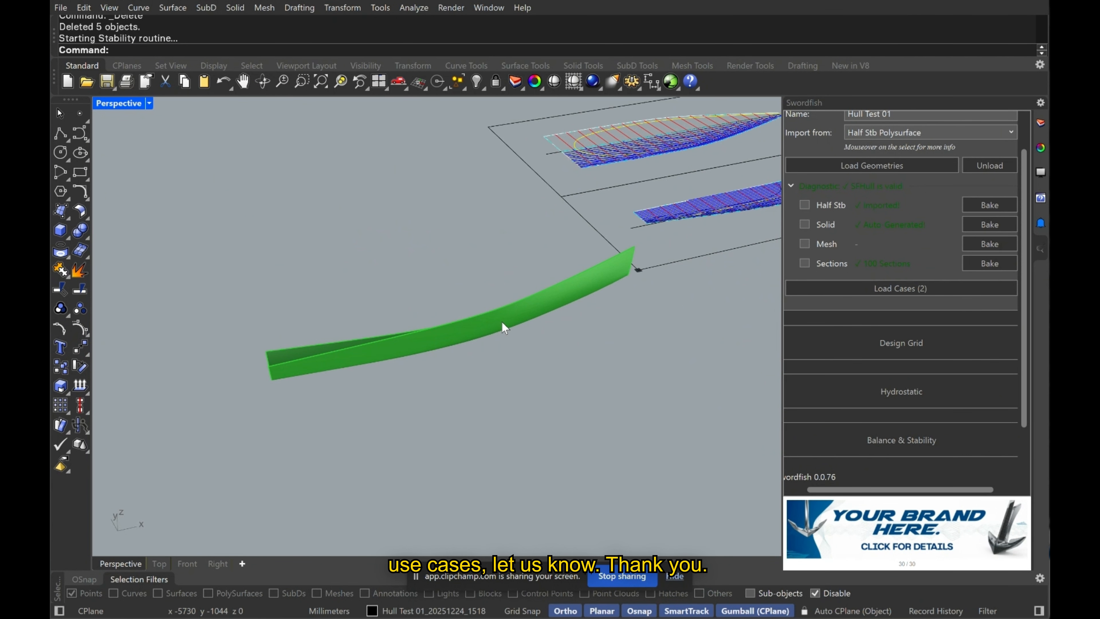
{"action": "left_click", "coordinate": [989, 165]}
{"action": "left_click", "coordinate": [578, 339]}
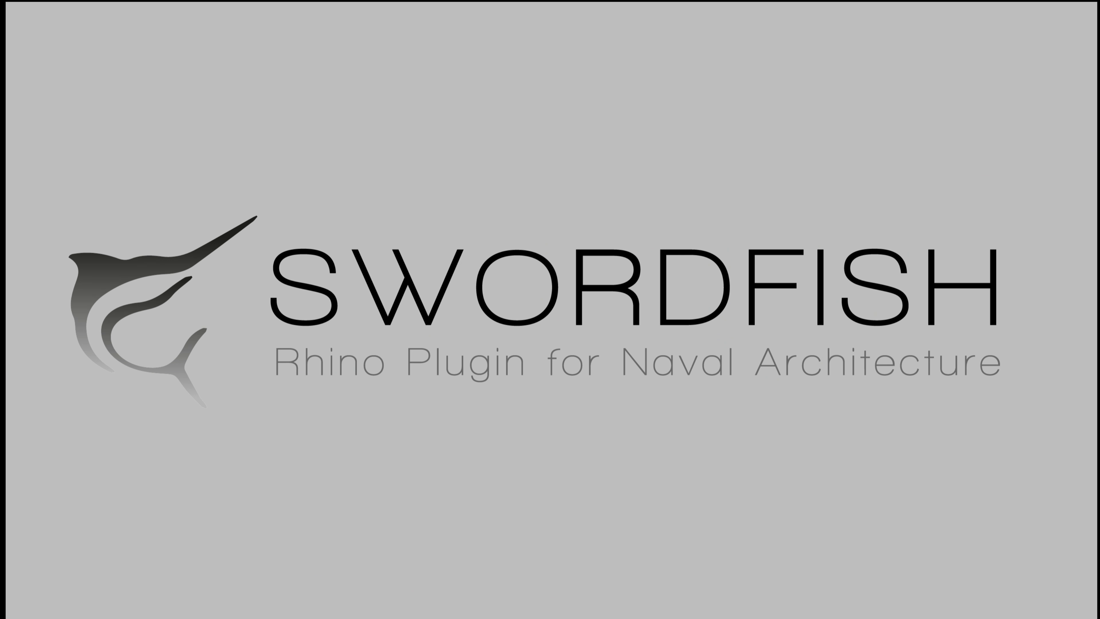